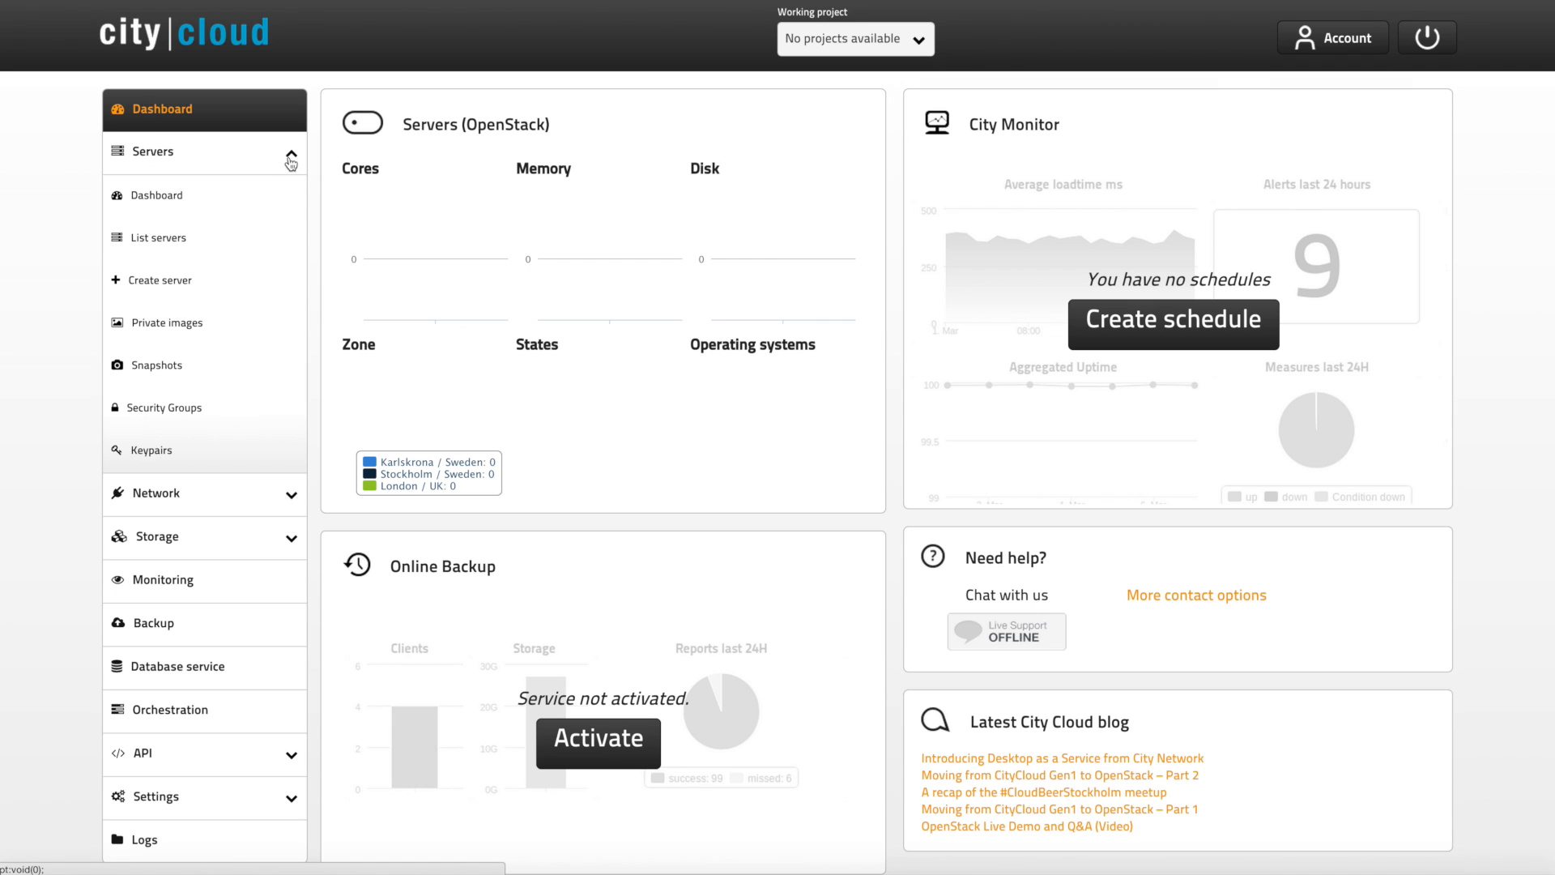
Step: Start creating a new server named demoserver in the London / UK zone
left_click(173, 288)
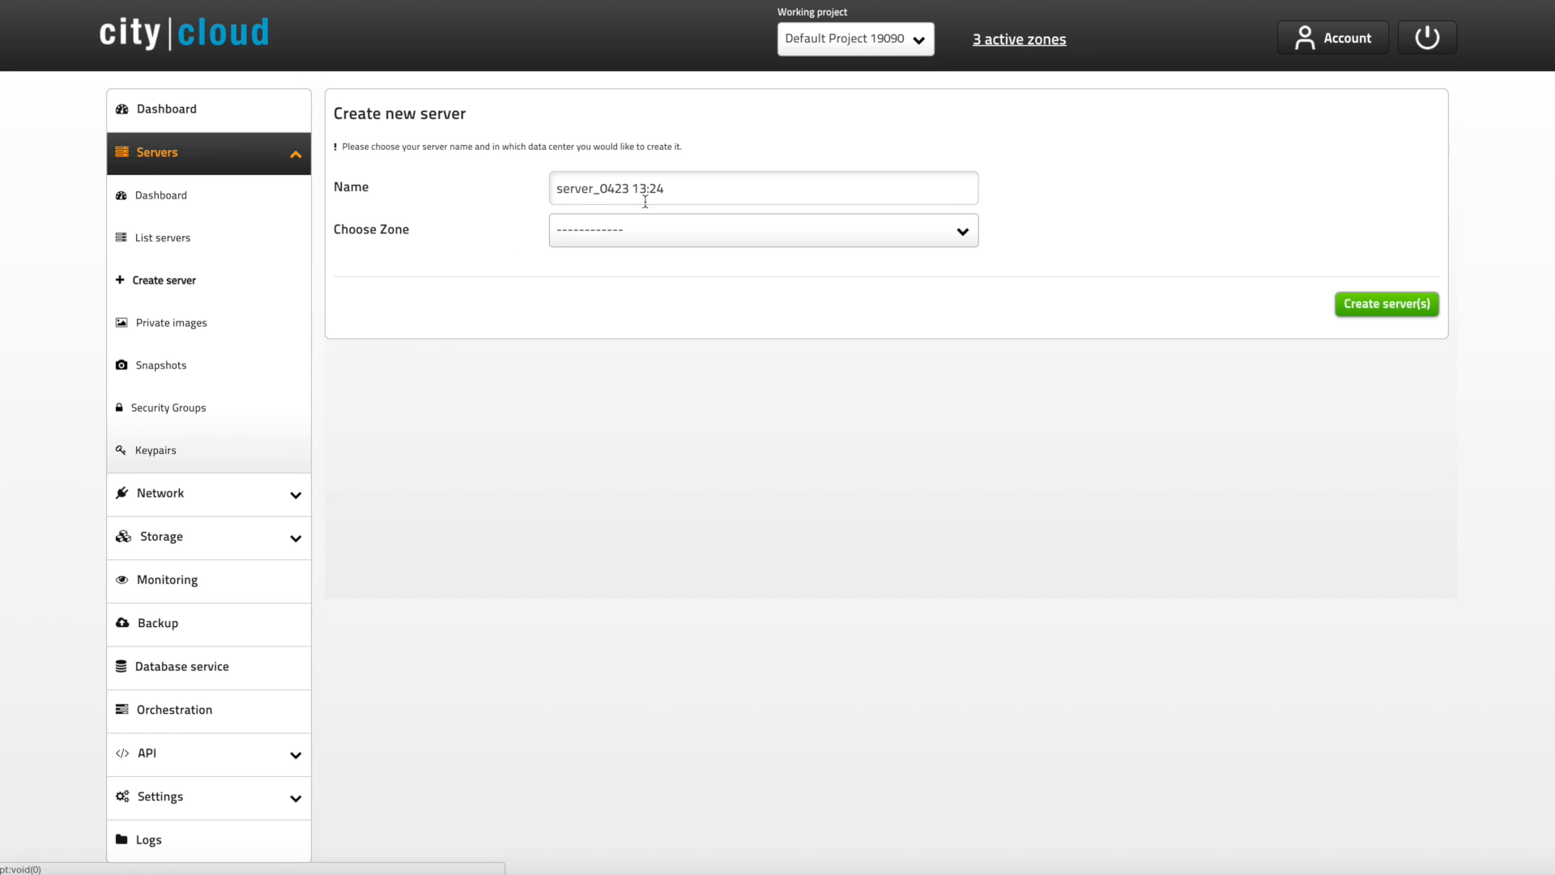
triple_click(665, 189)
type("demo")
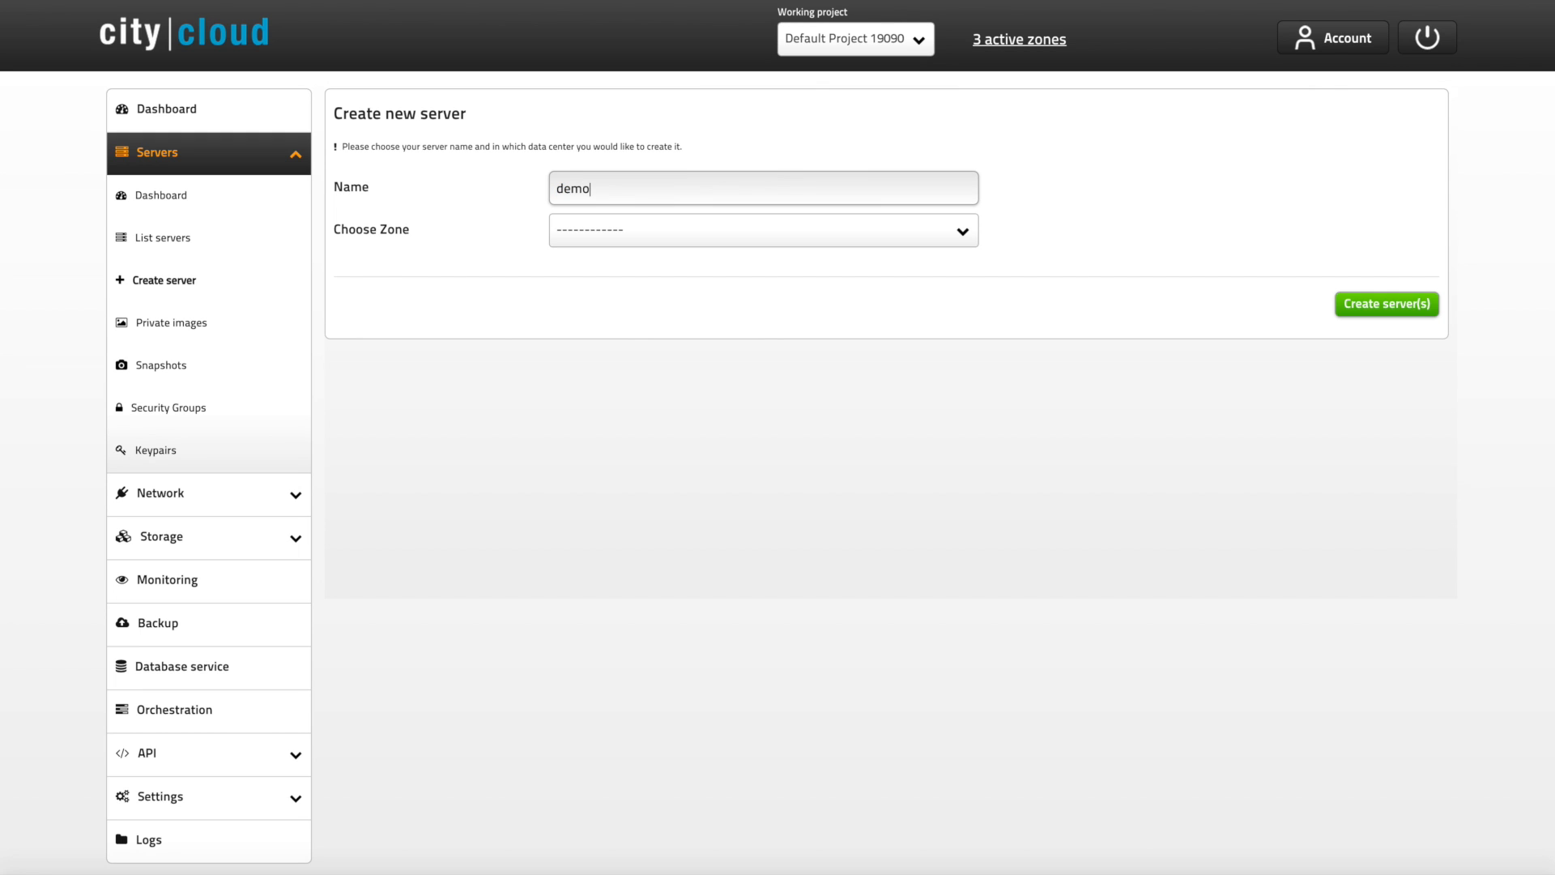
type("server")
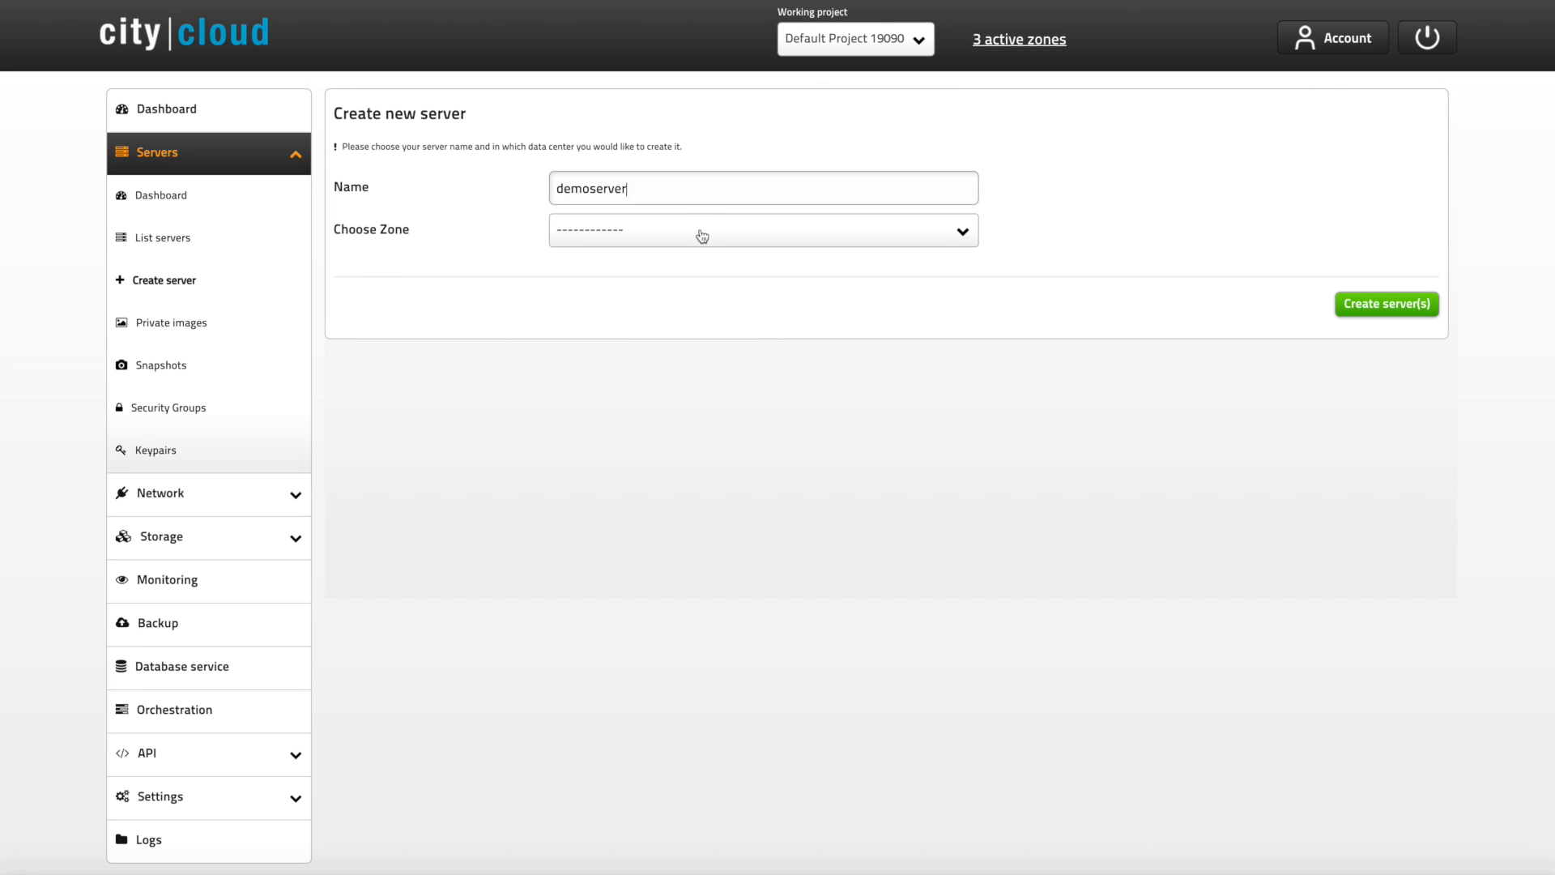
left_click(700, 235)
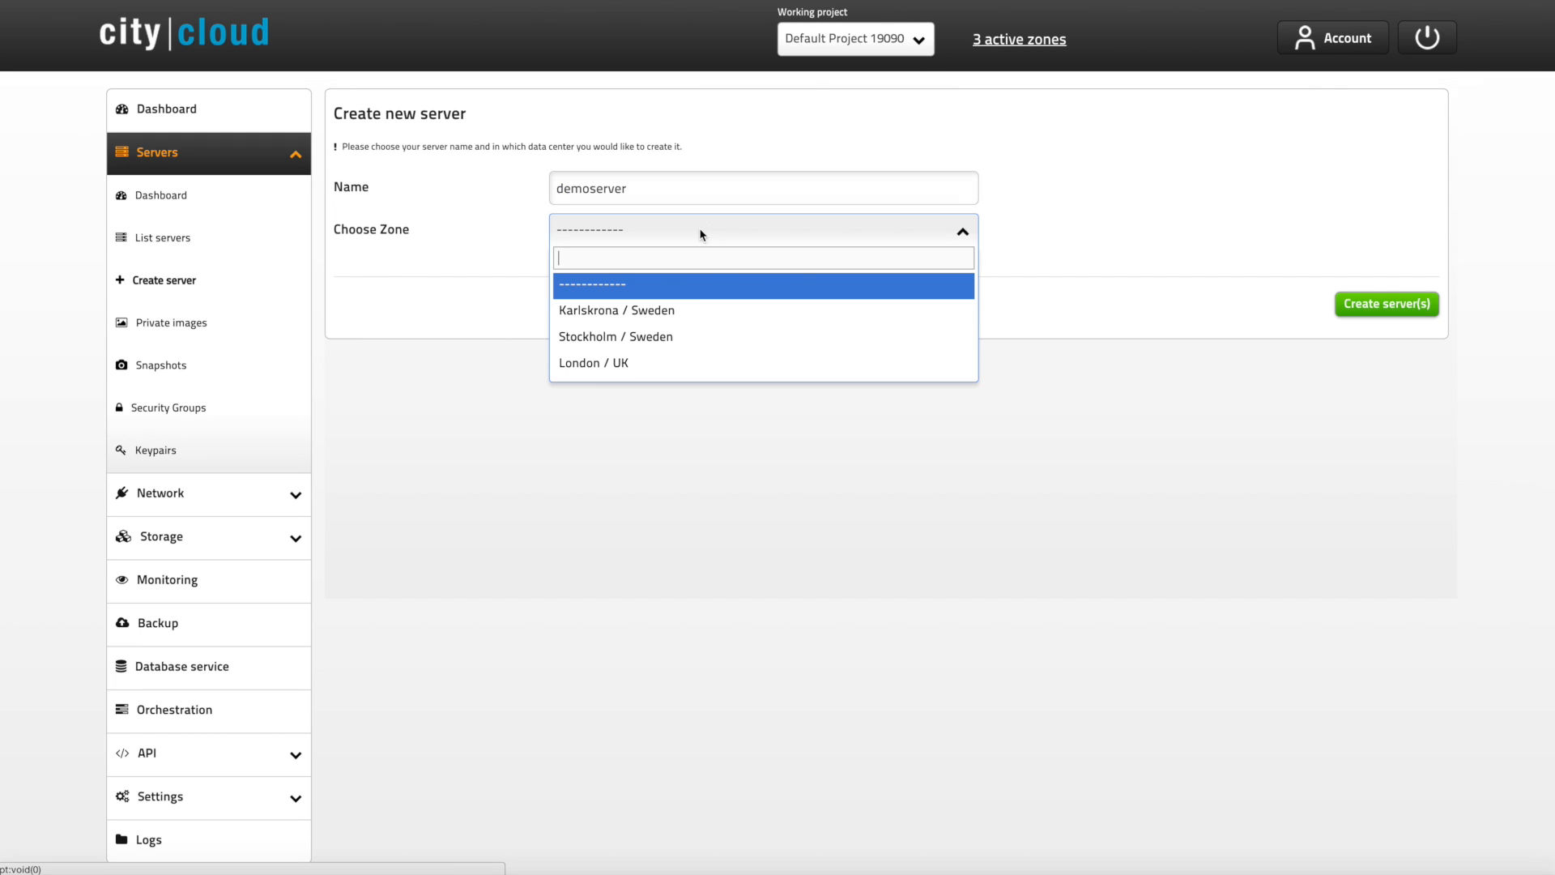
left_click(705, 363)
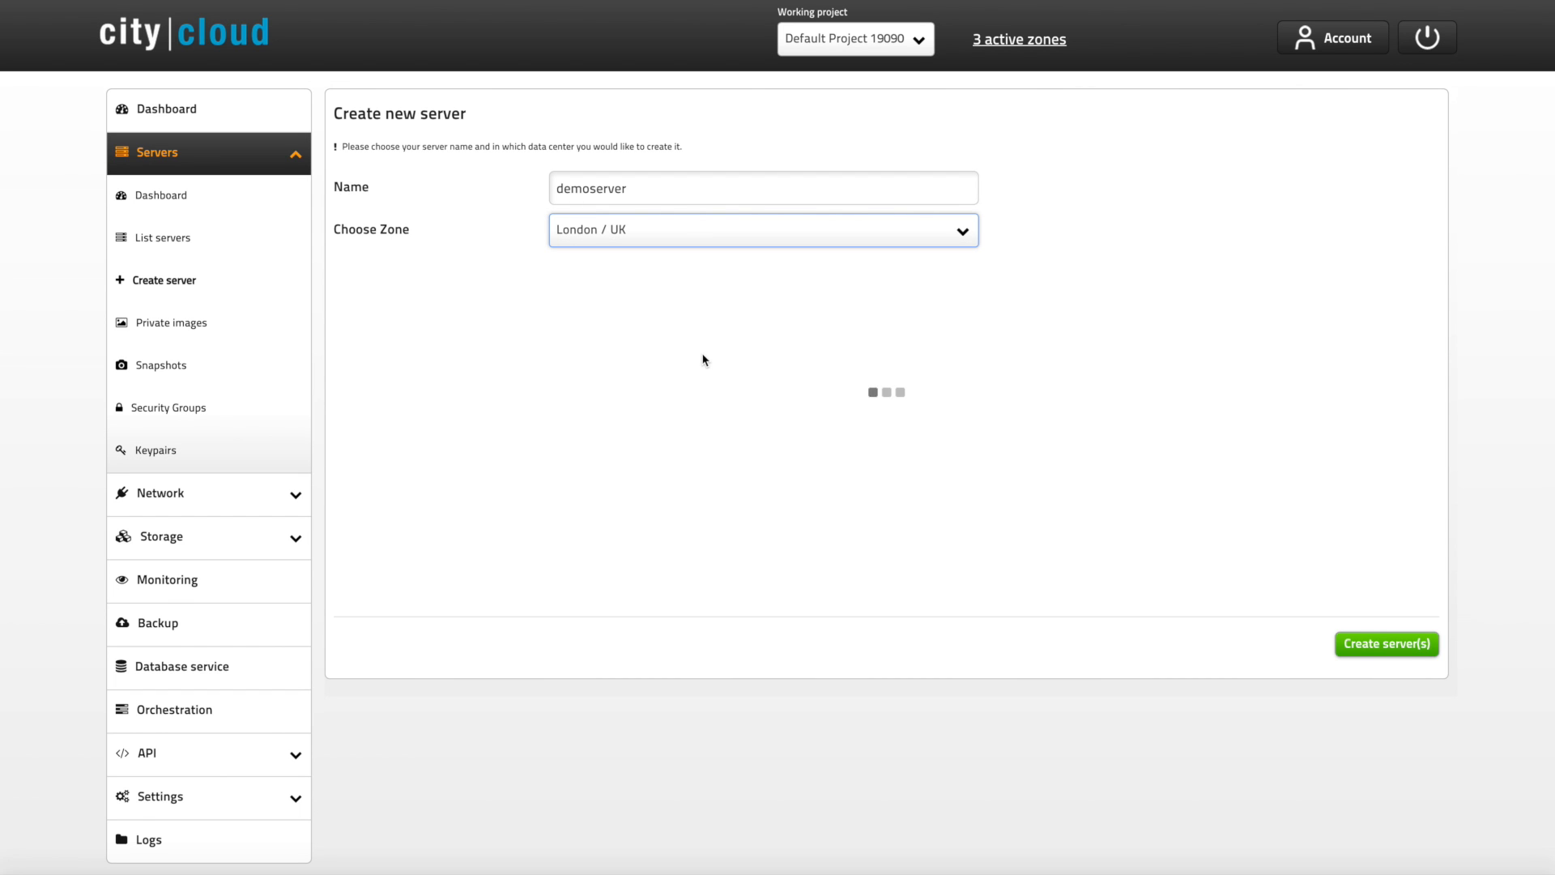
Step: Select the Windows 2012 R2 Datacenter image as the boot source
scroll(703, 356, "down", 2)
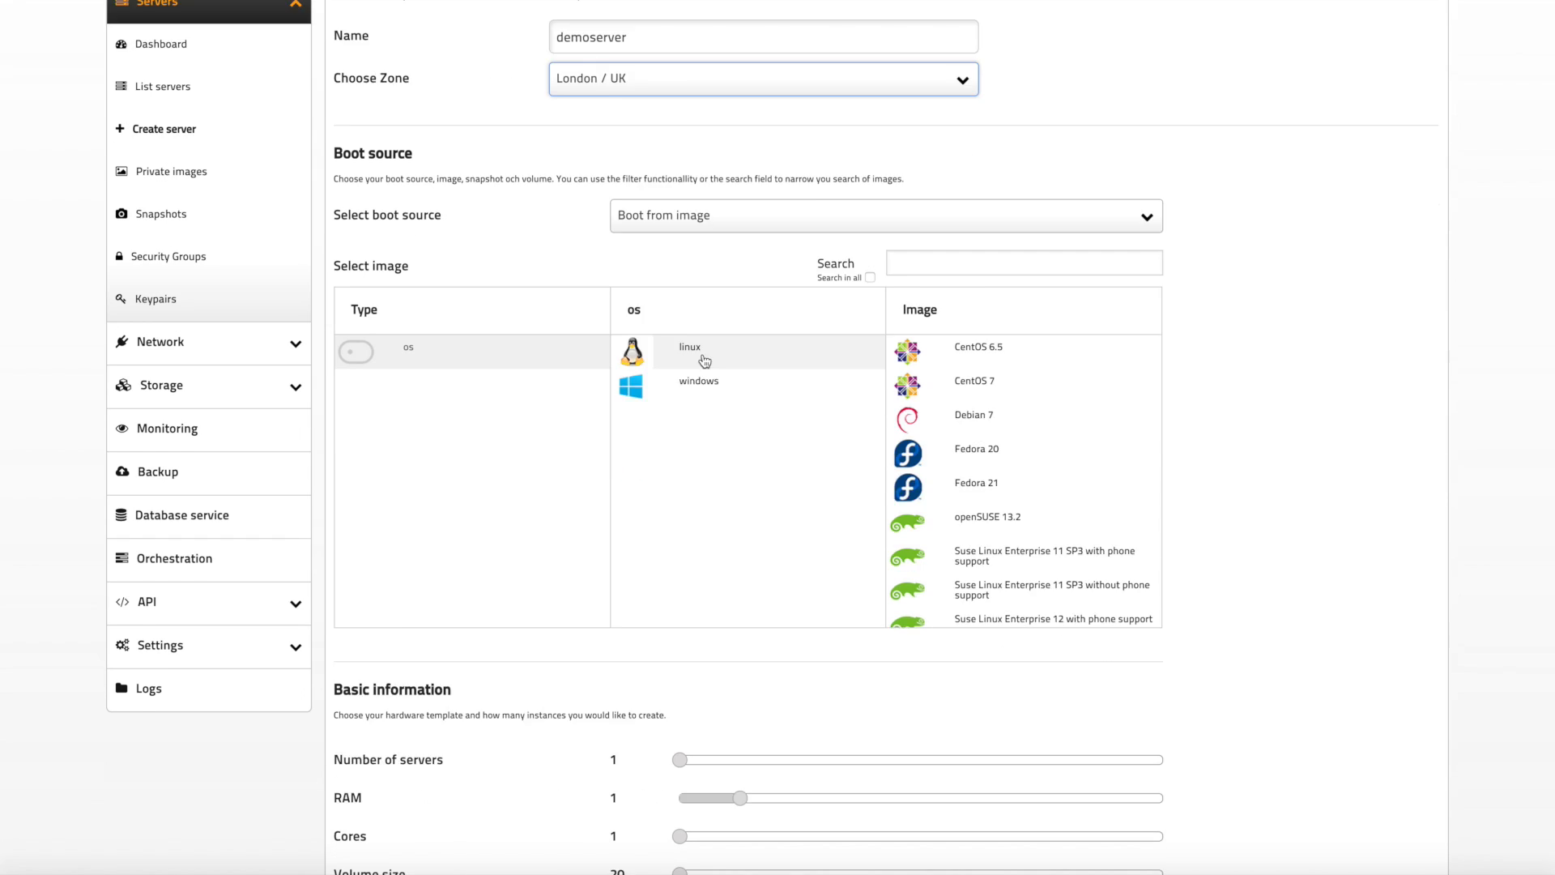
scroll(704, 361, "down", 2)
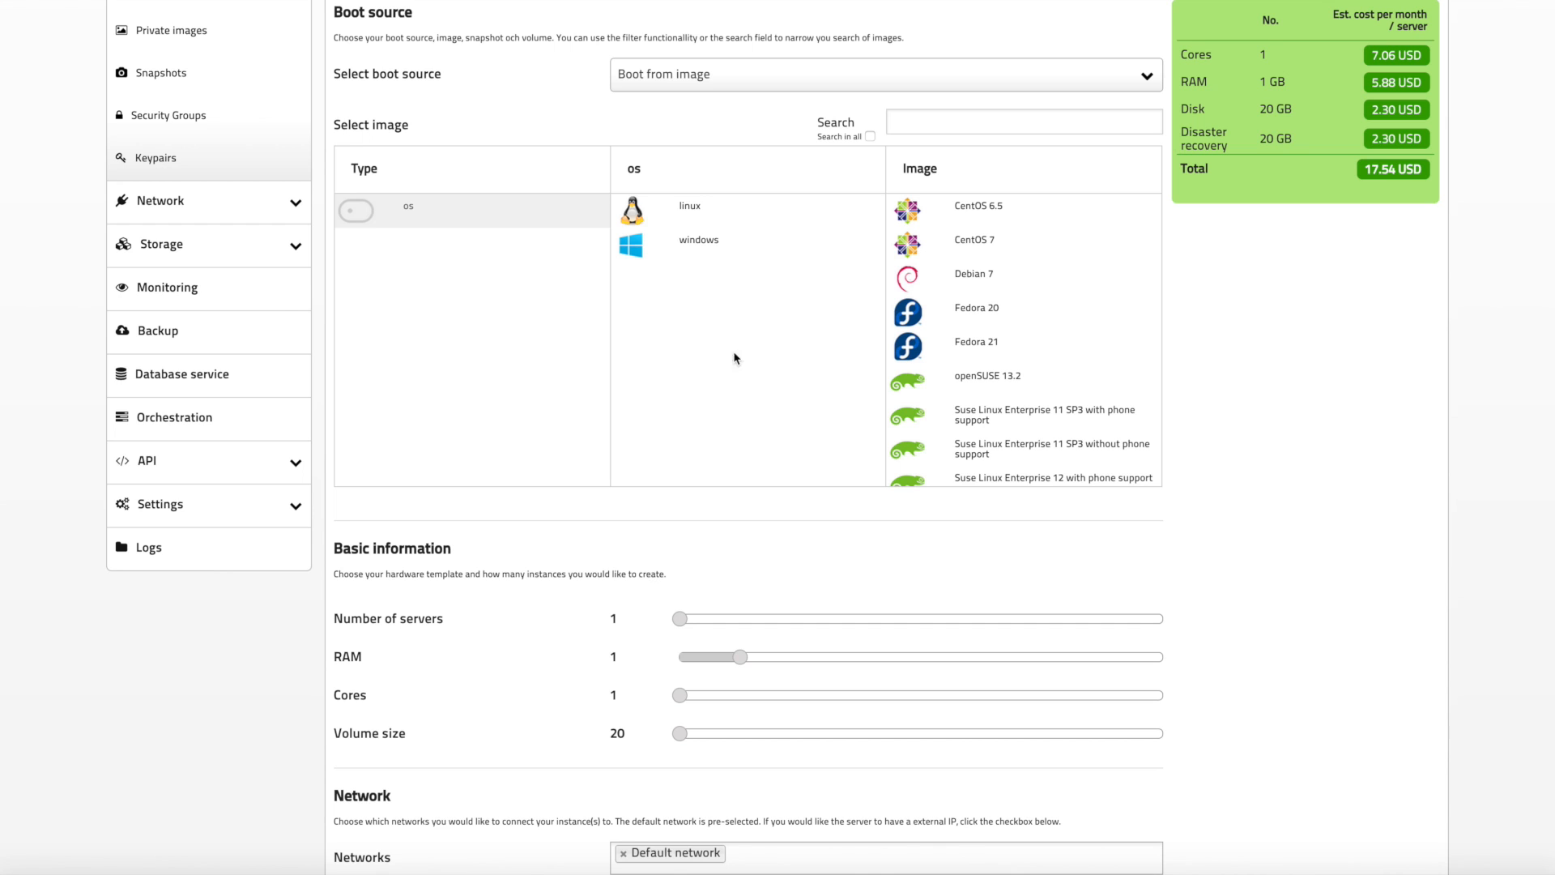
scroll(984, 312, "down", 1)
scroll(984, 312, "down", 3)
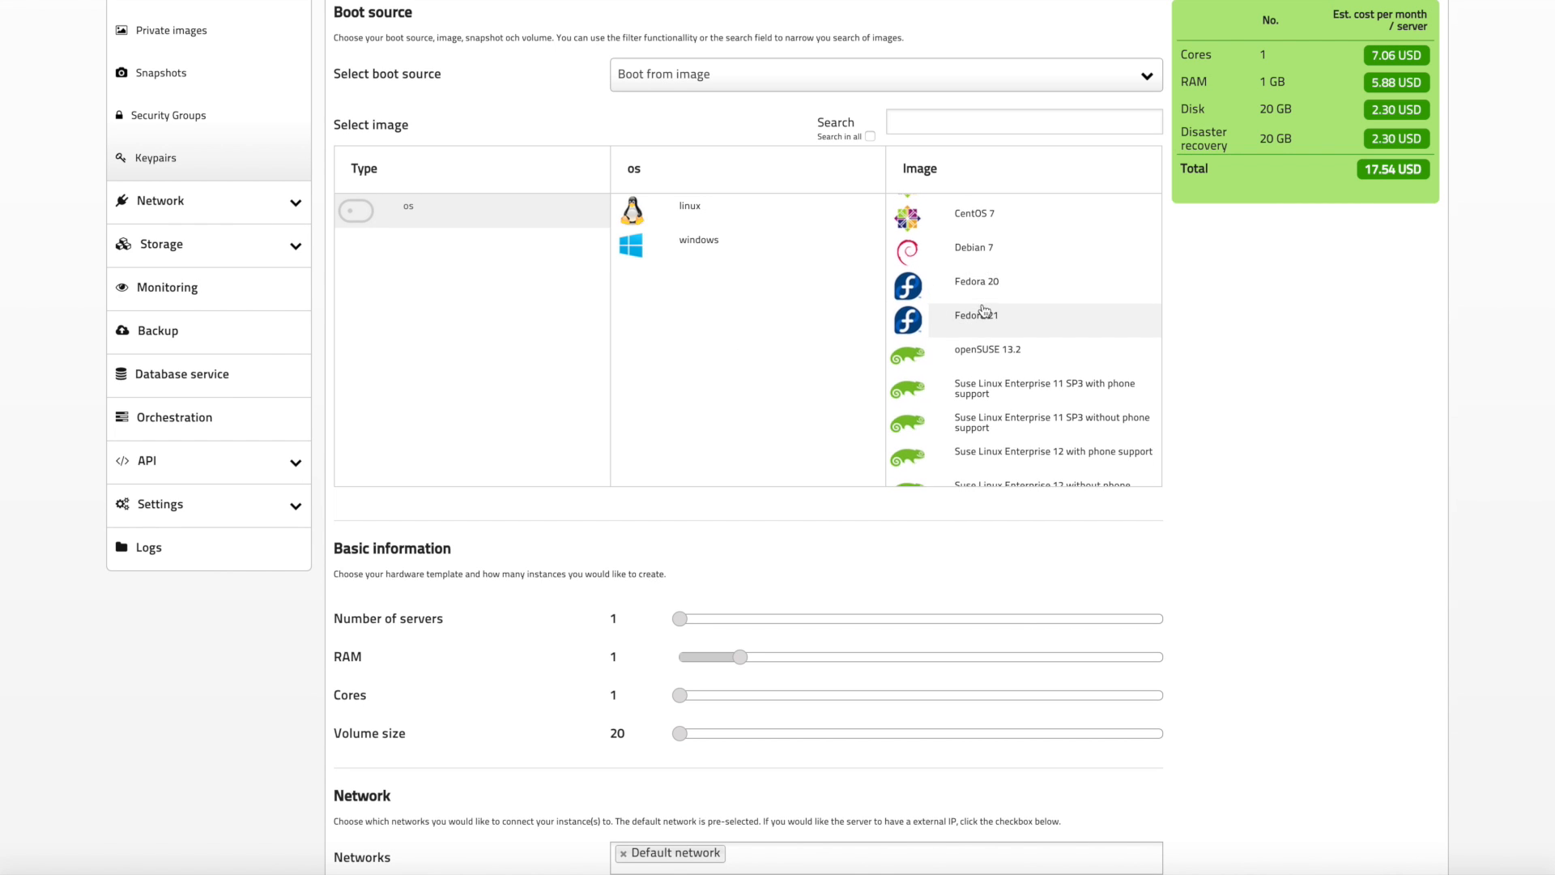
scroll(984, 312, "down", 1)
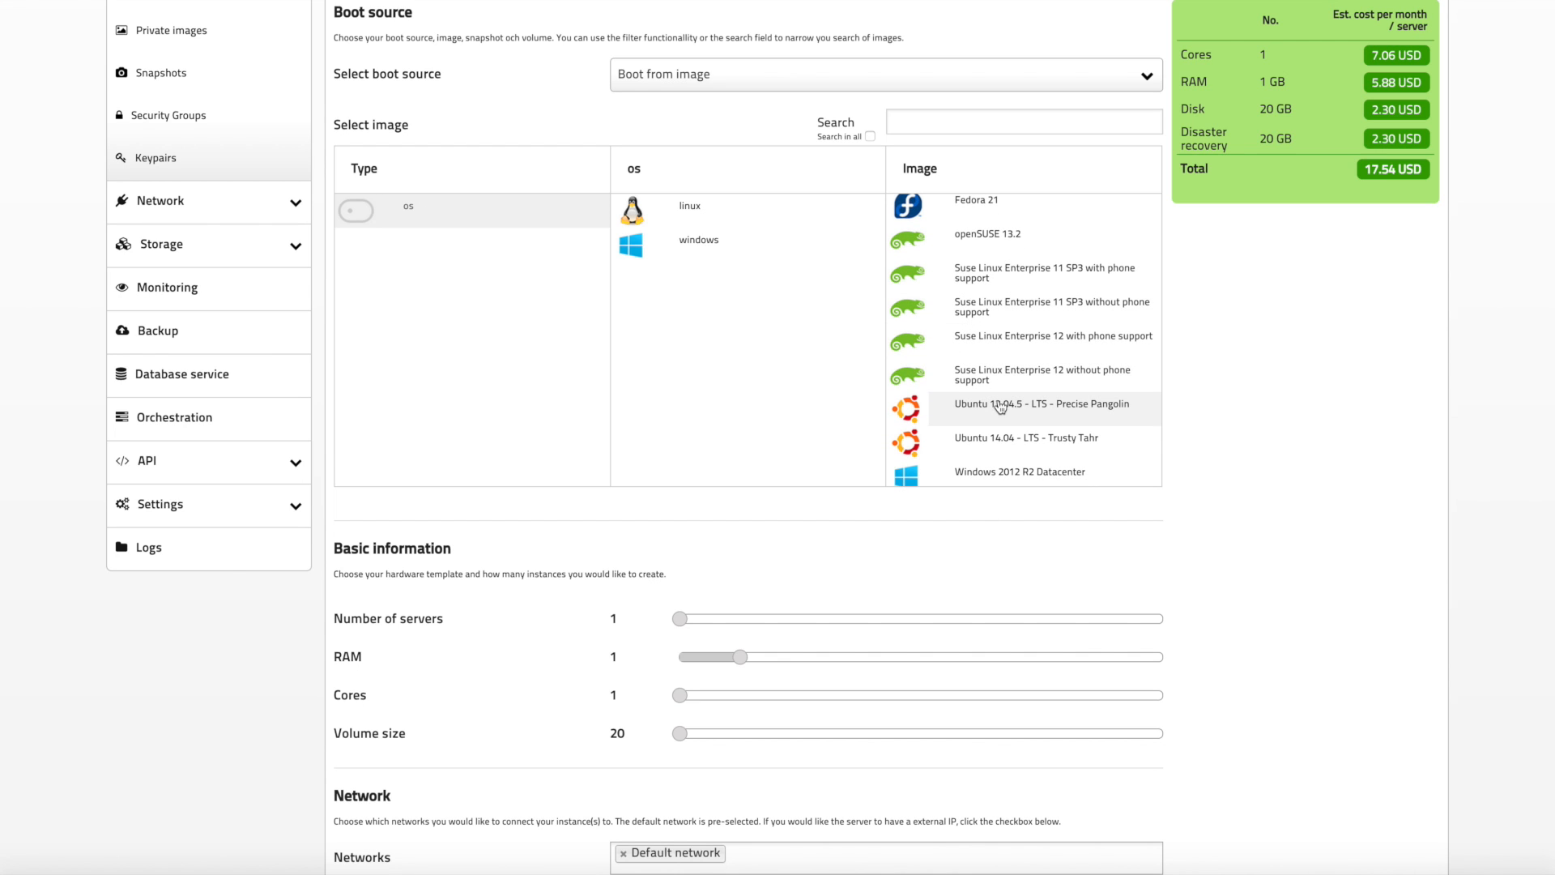
left_click(1005, 471)
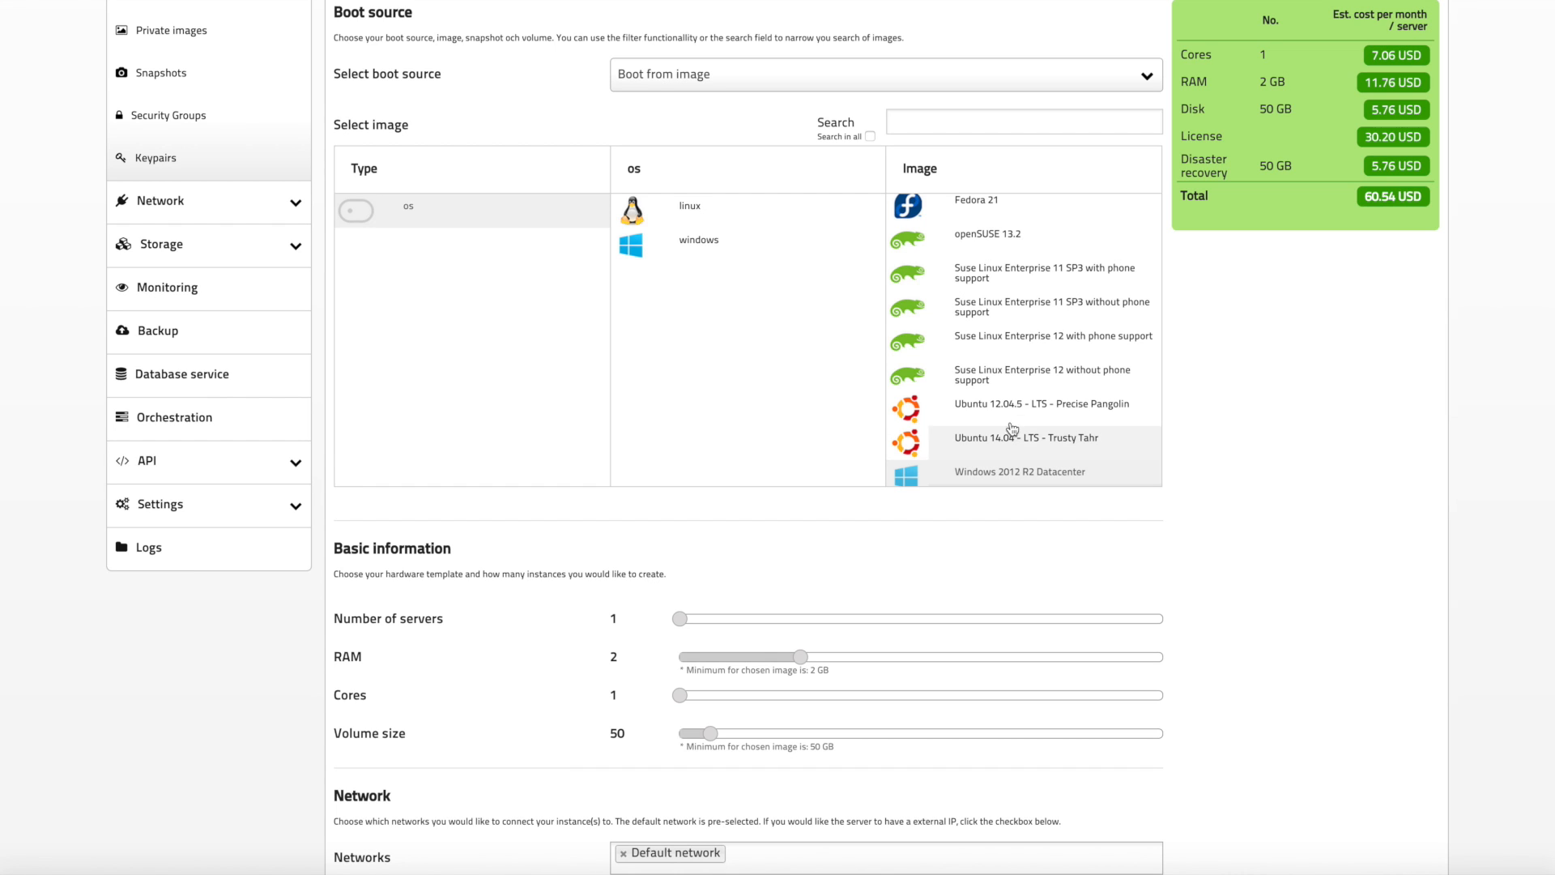
Step: Filter the images to linux and select Ubuntu 14.04 - LTS - Trusty Tahr
left_click(774, 217)
left_click(1028, 464)
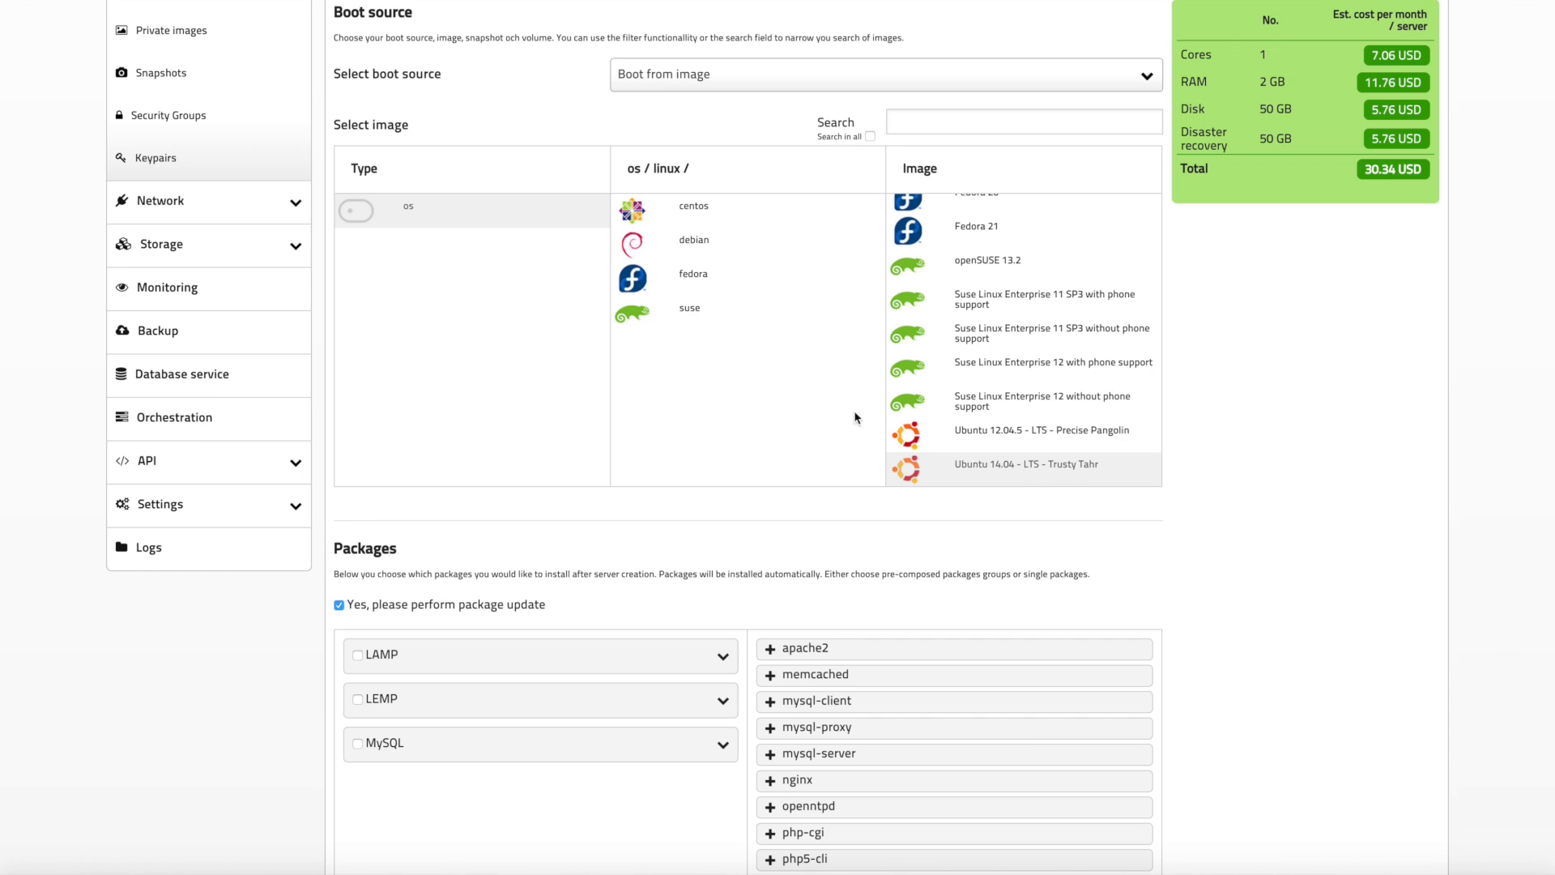
Step: Tick and untick the LAMP package group
scroll(773, 393, "down", 3)
scroll(767, 391, "down", 1)
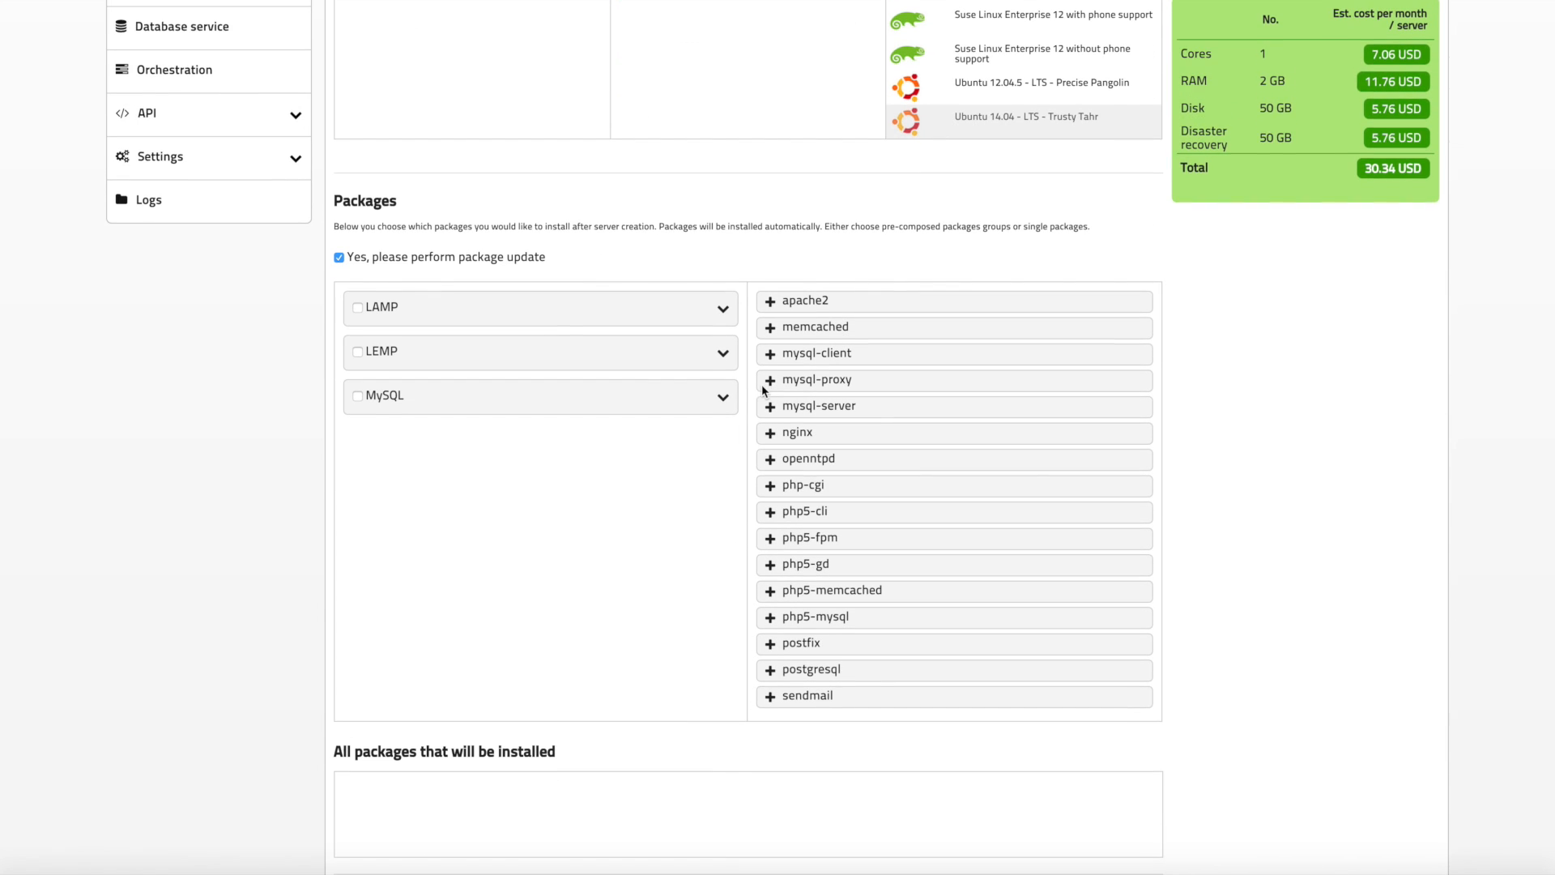
left_click(357, 309)
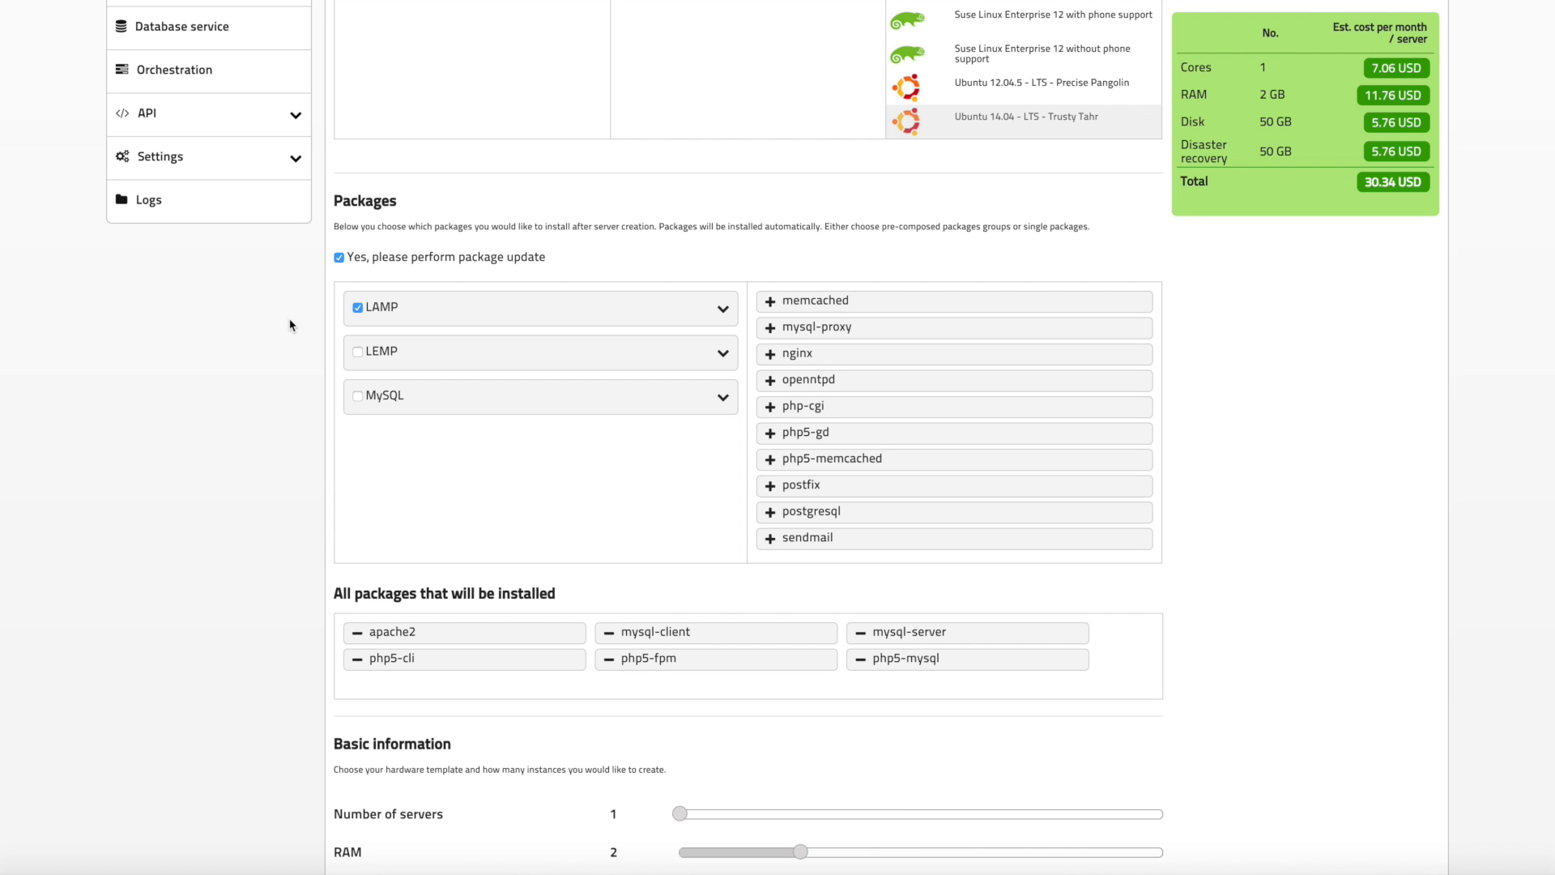
left_click(357, 308)
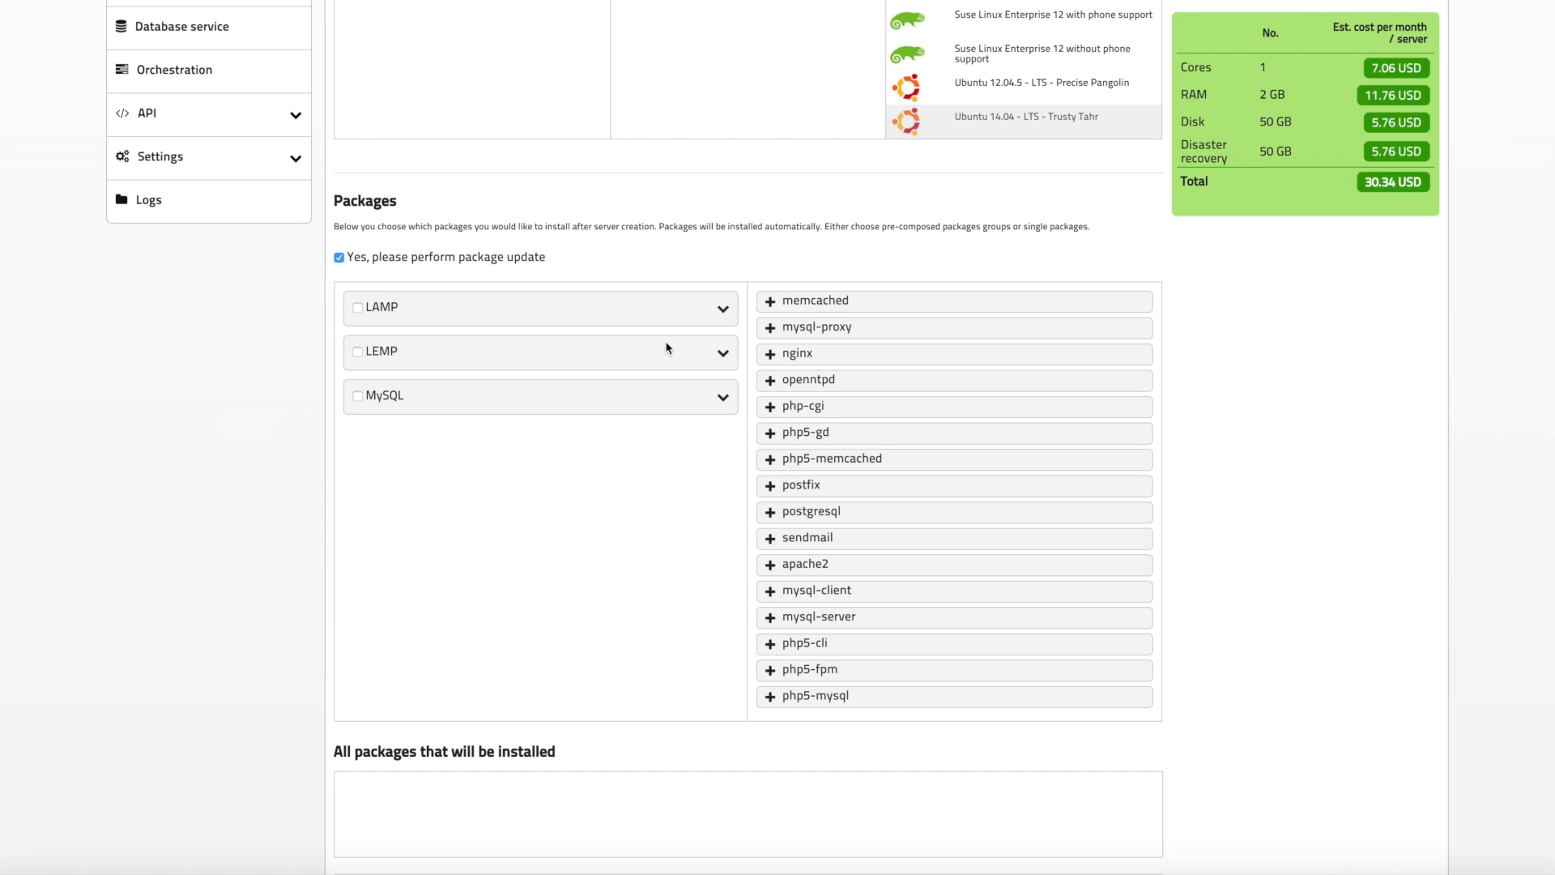
Step: Add the nginx and php-cgi packages individually, then remove them from the install list
left_click(771, 354)
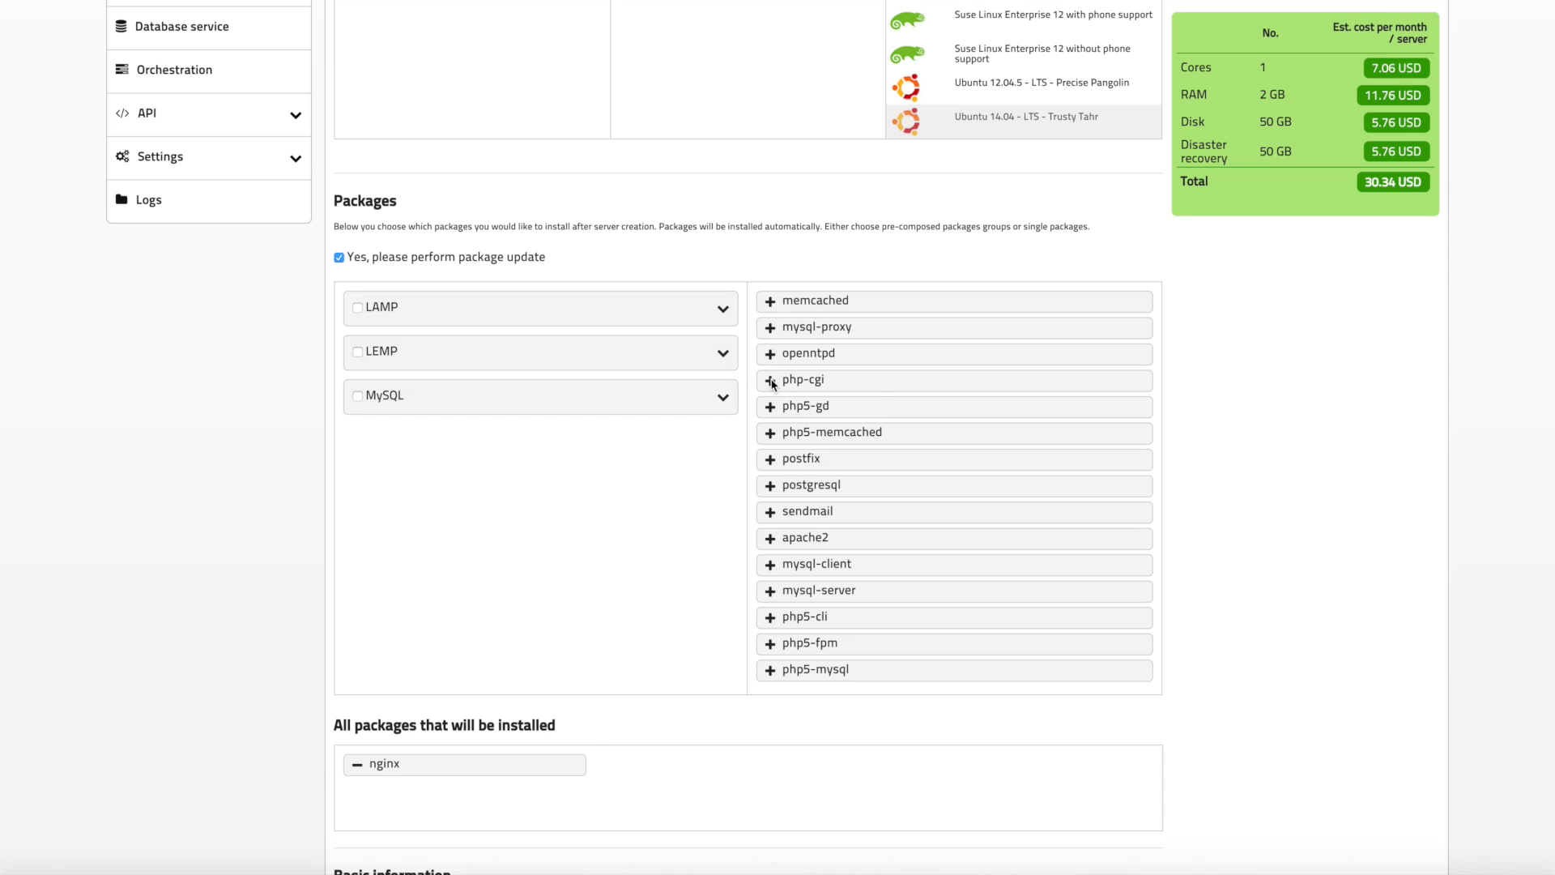
left_click(771, 381)
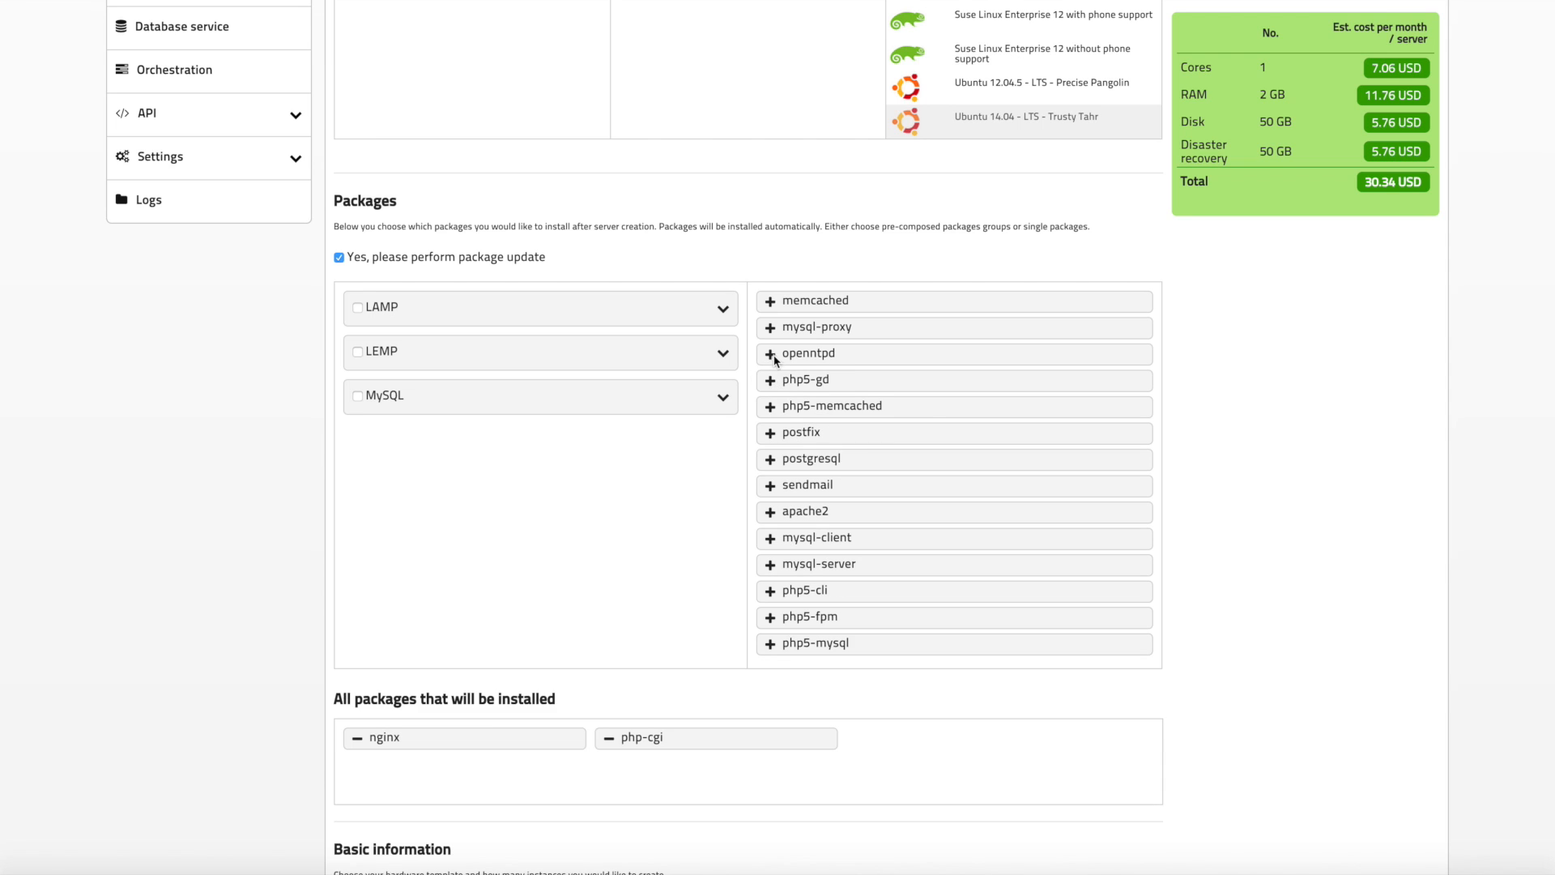
left_click(613, 739)
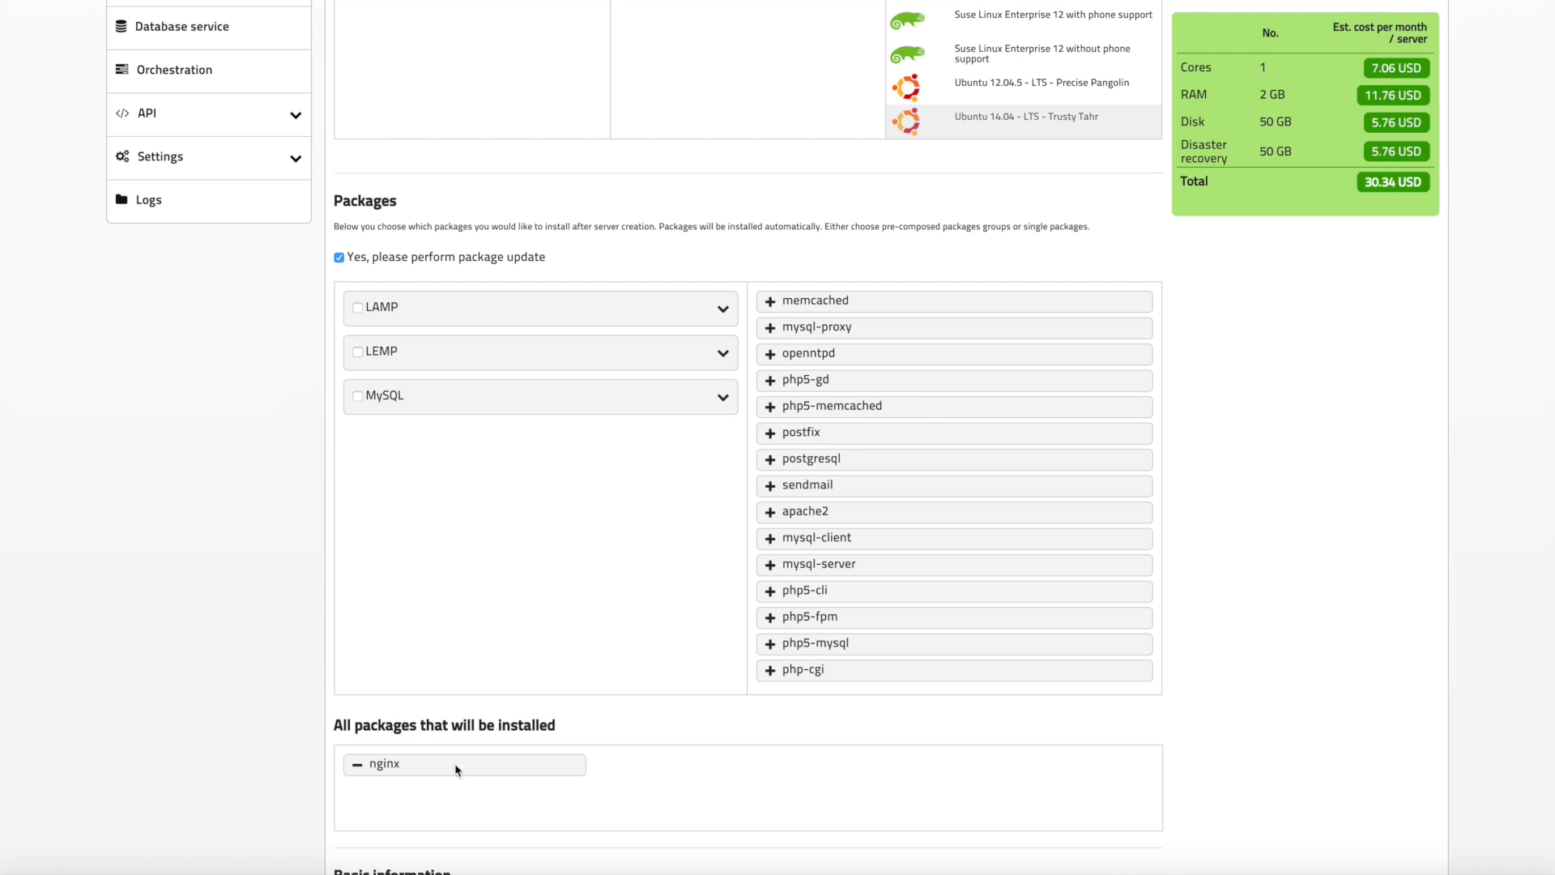
left_click(357, 765)
Step: Select the LAMP package group for installation
left_click(357, 308)
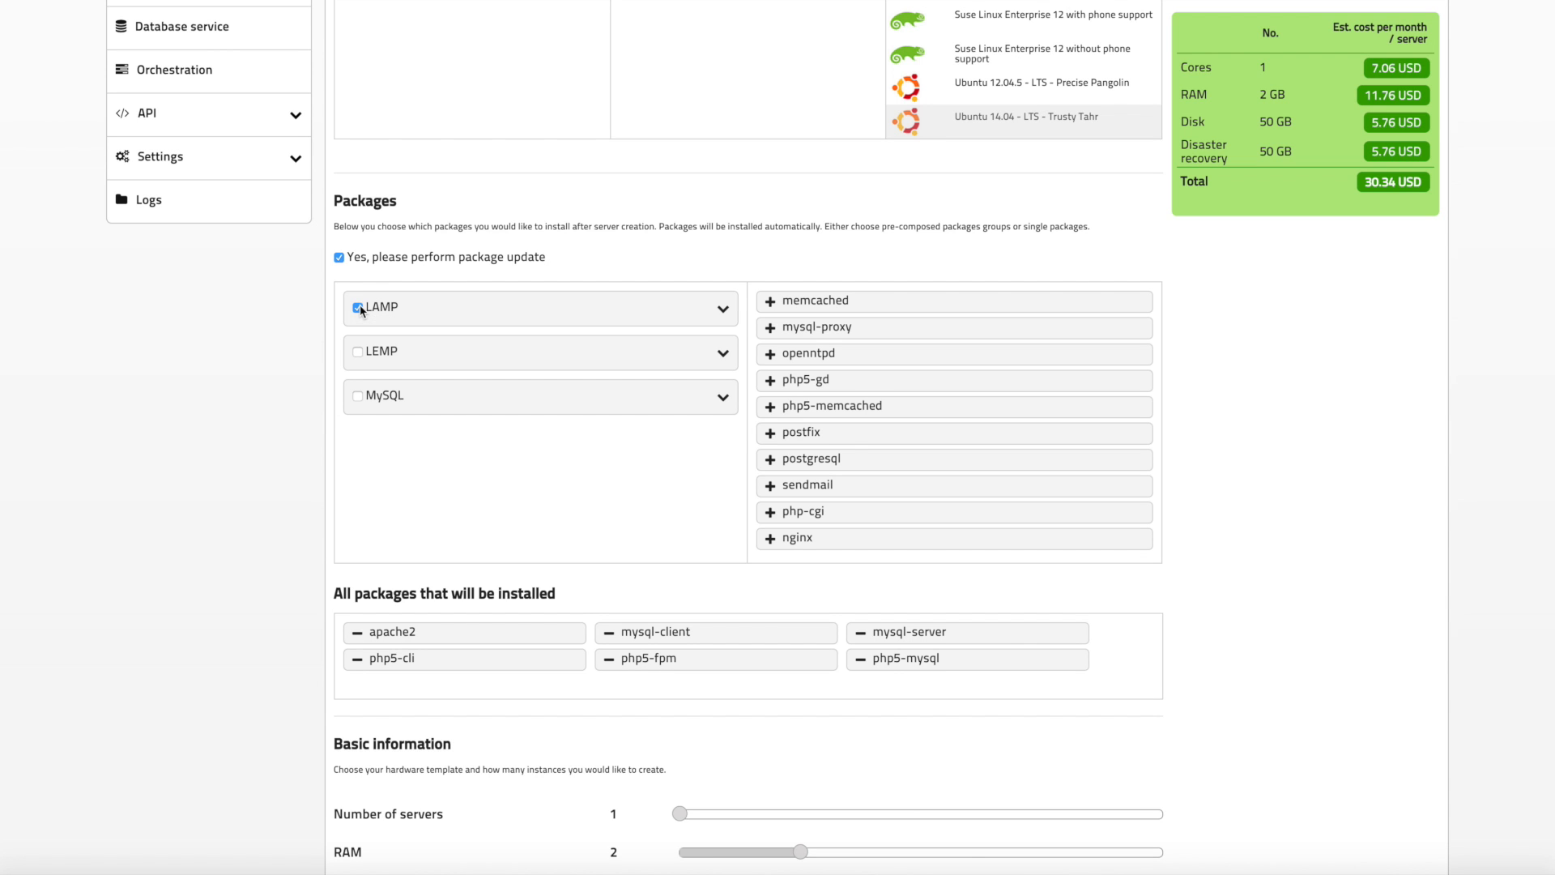
Step: Reduce the server's RAM to 1 GB and its volume size to 20 GB
scroll(293, 464, "down", 3)
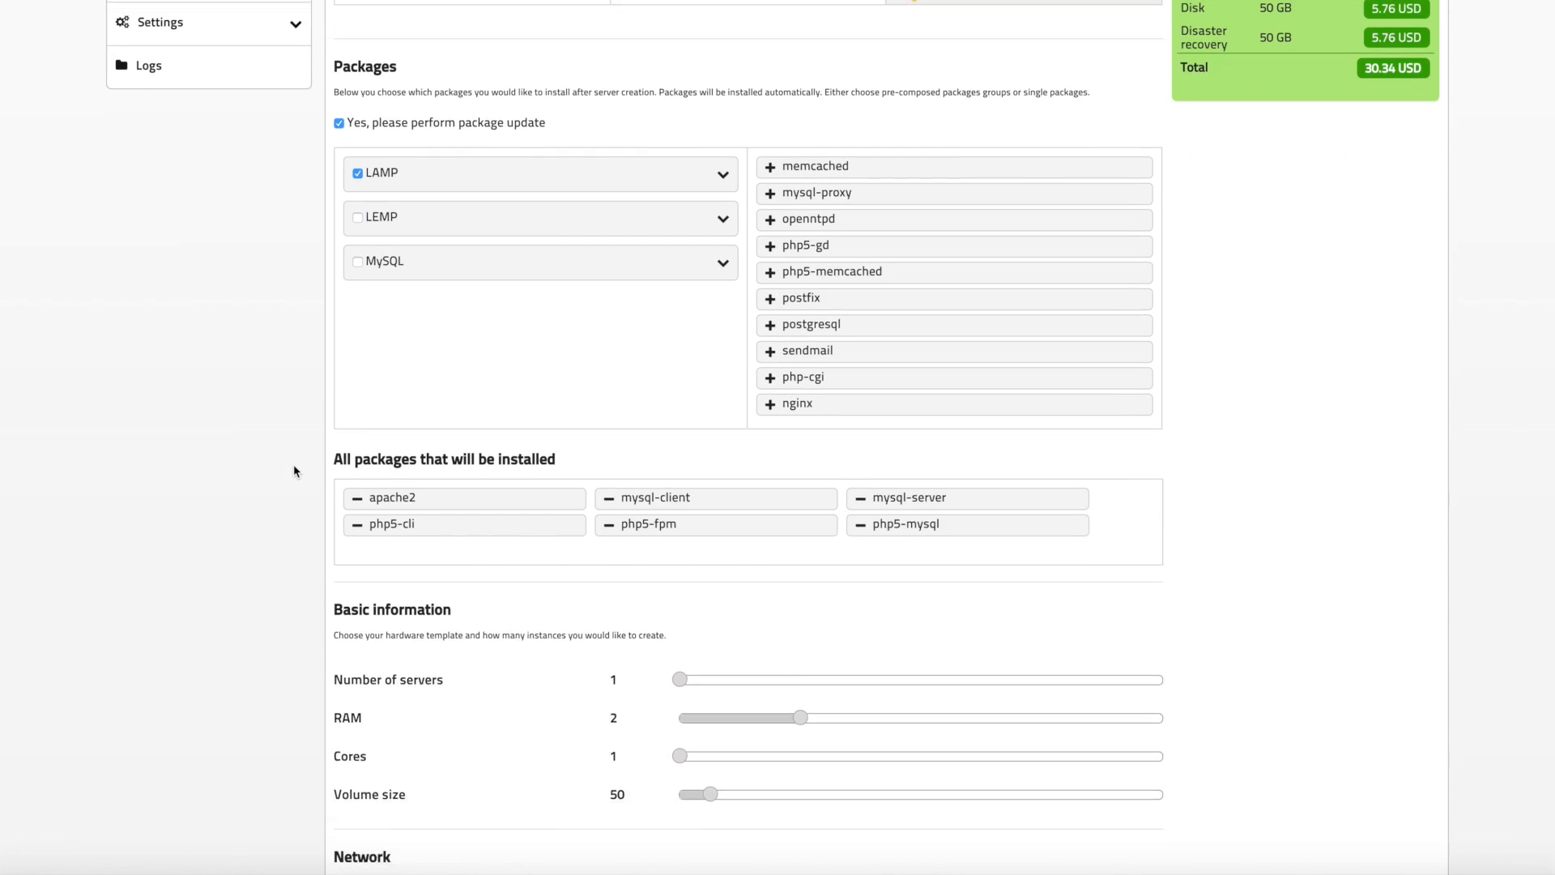
scroll(293, 465, "down", 3)
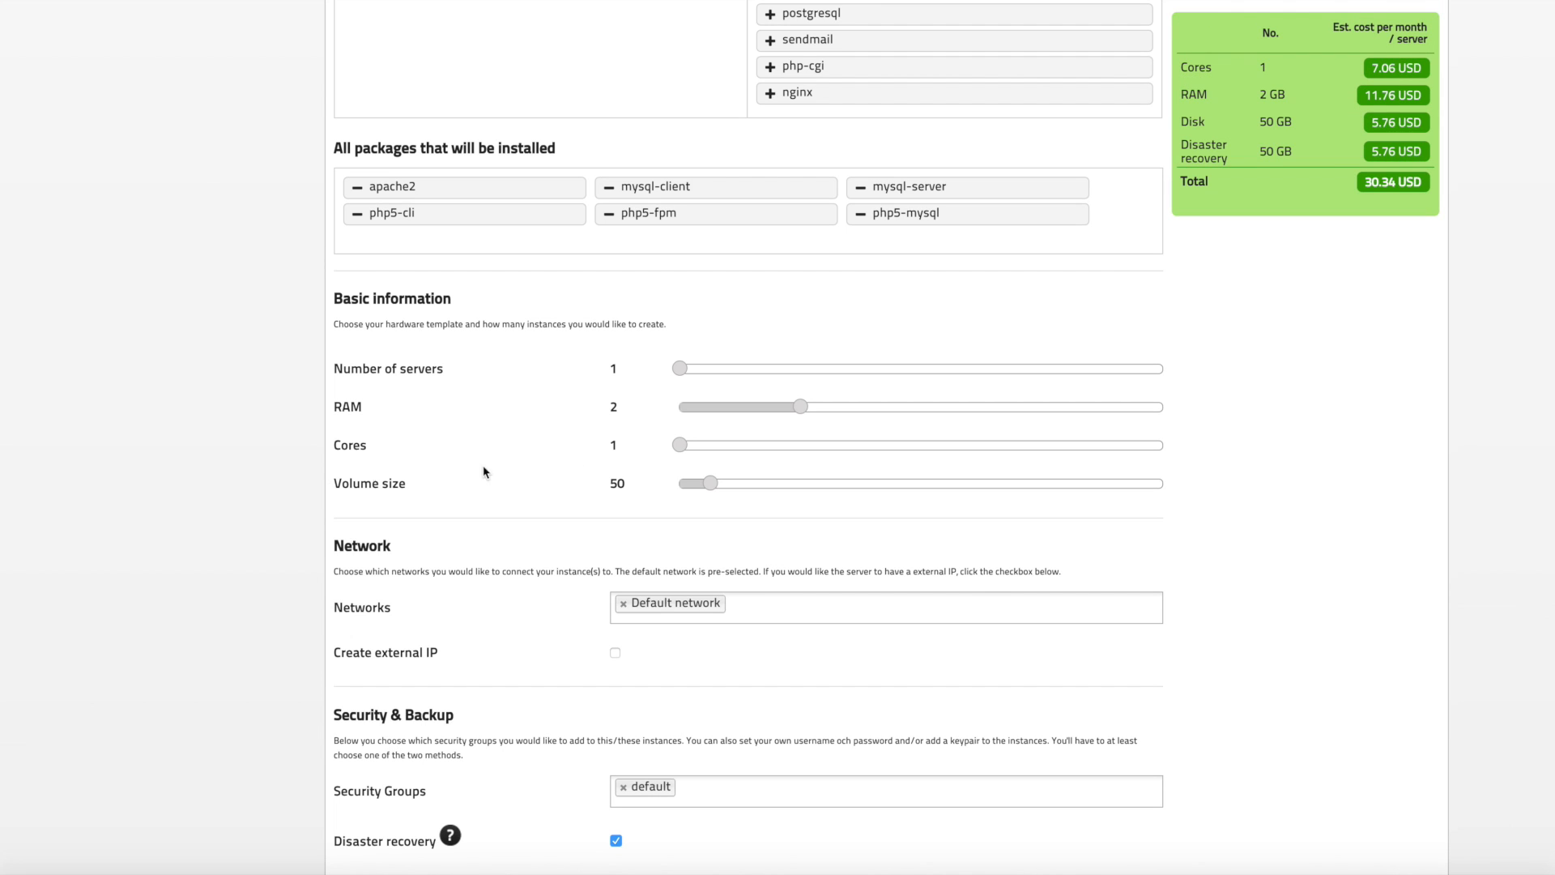
mouse_move(687, 447)
left_mouse_down()
mouse_move(1138, 454)
mouse_move(701, 454)
left_mouse_up()
left_click_drag(981, 408, 723, 414)
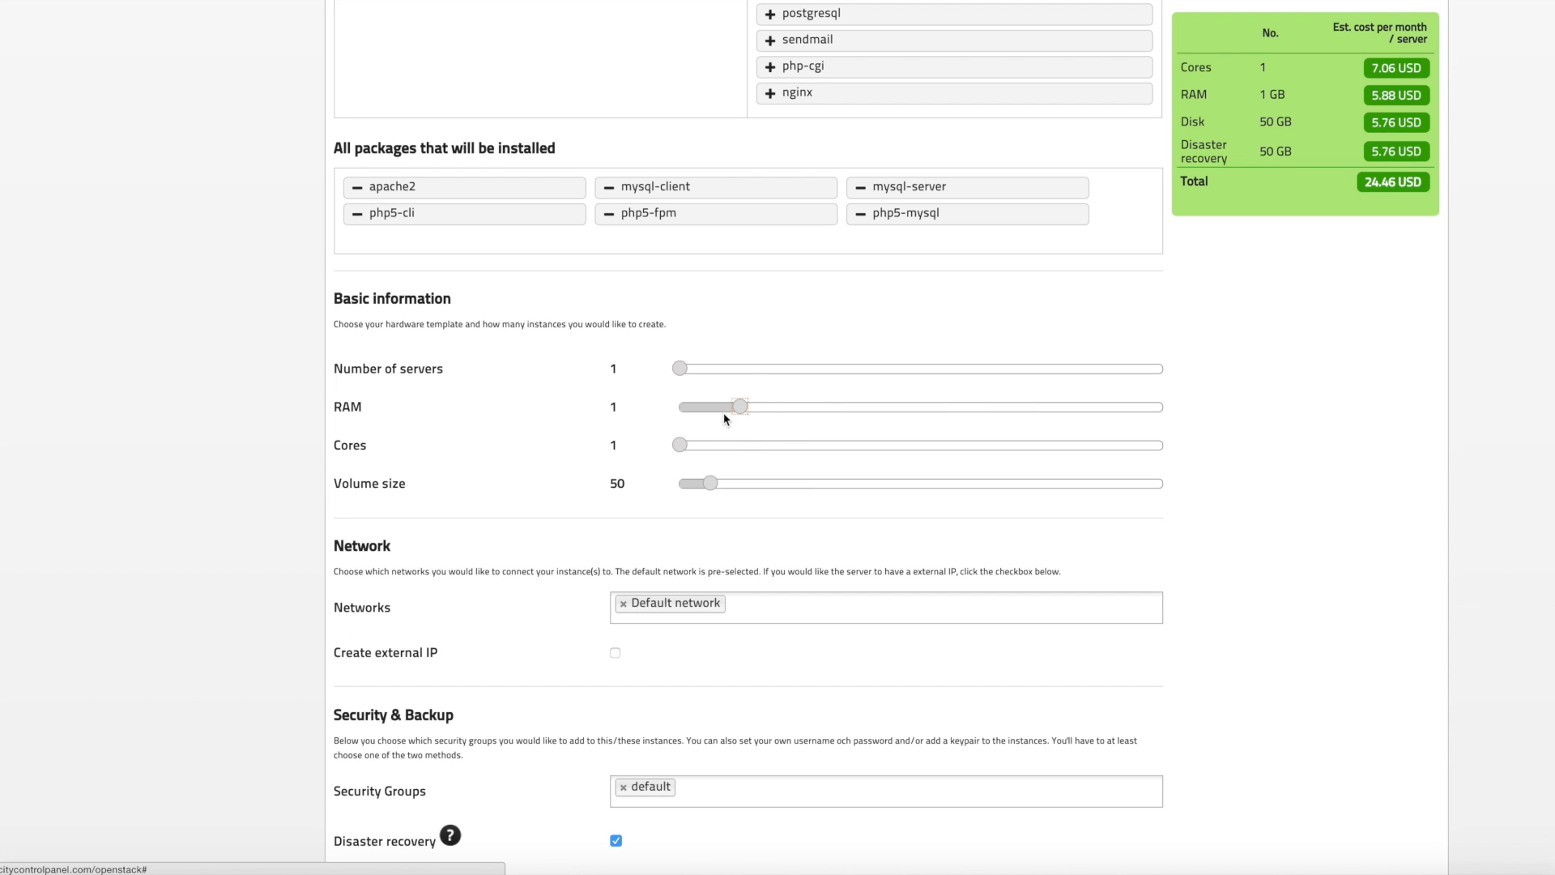
left_click_drag(709, 484, 672, 485)
mouse_move(681, 445)
left_mouse_down()
mouse_move(862, 448)
mouse_move(683, 447)
left_mouse_up()
left_click_drag(865, 408, 740, 415)
Step: Tick and untick the Create external IP option
scroll(646, 504, "down", 2)
scroll(647, 505, "down", 2)
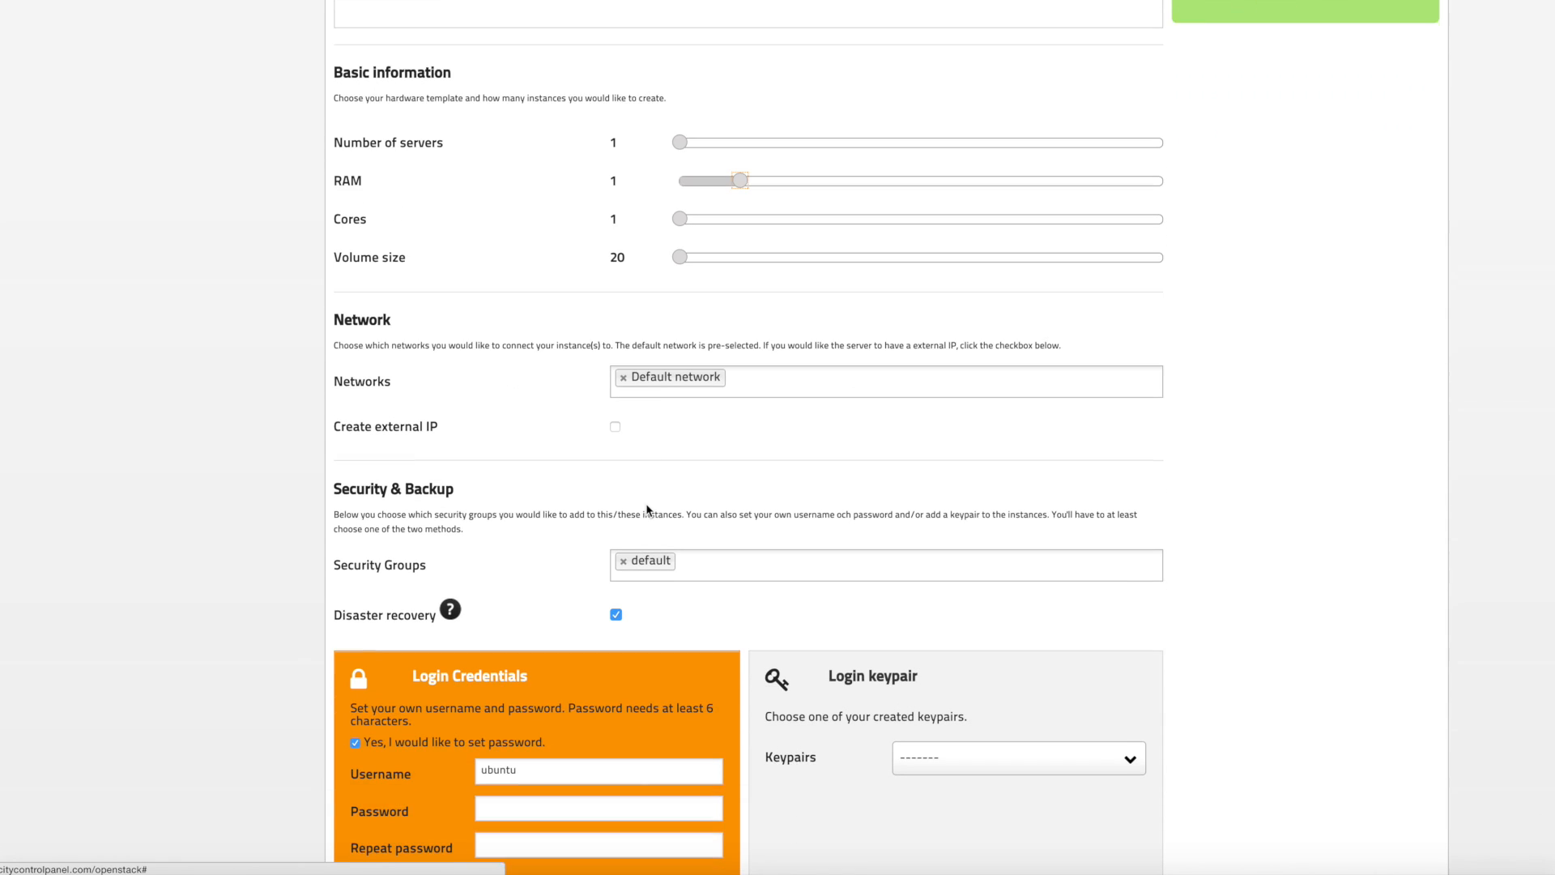
left_click(616, 421)
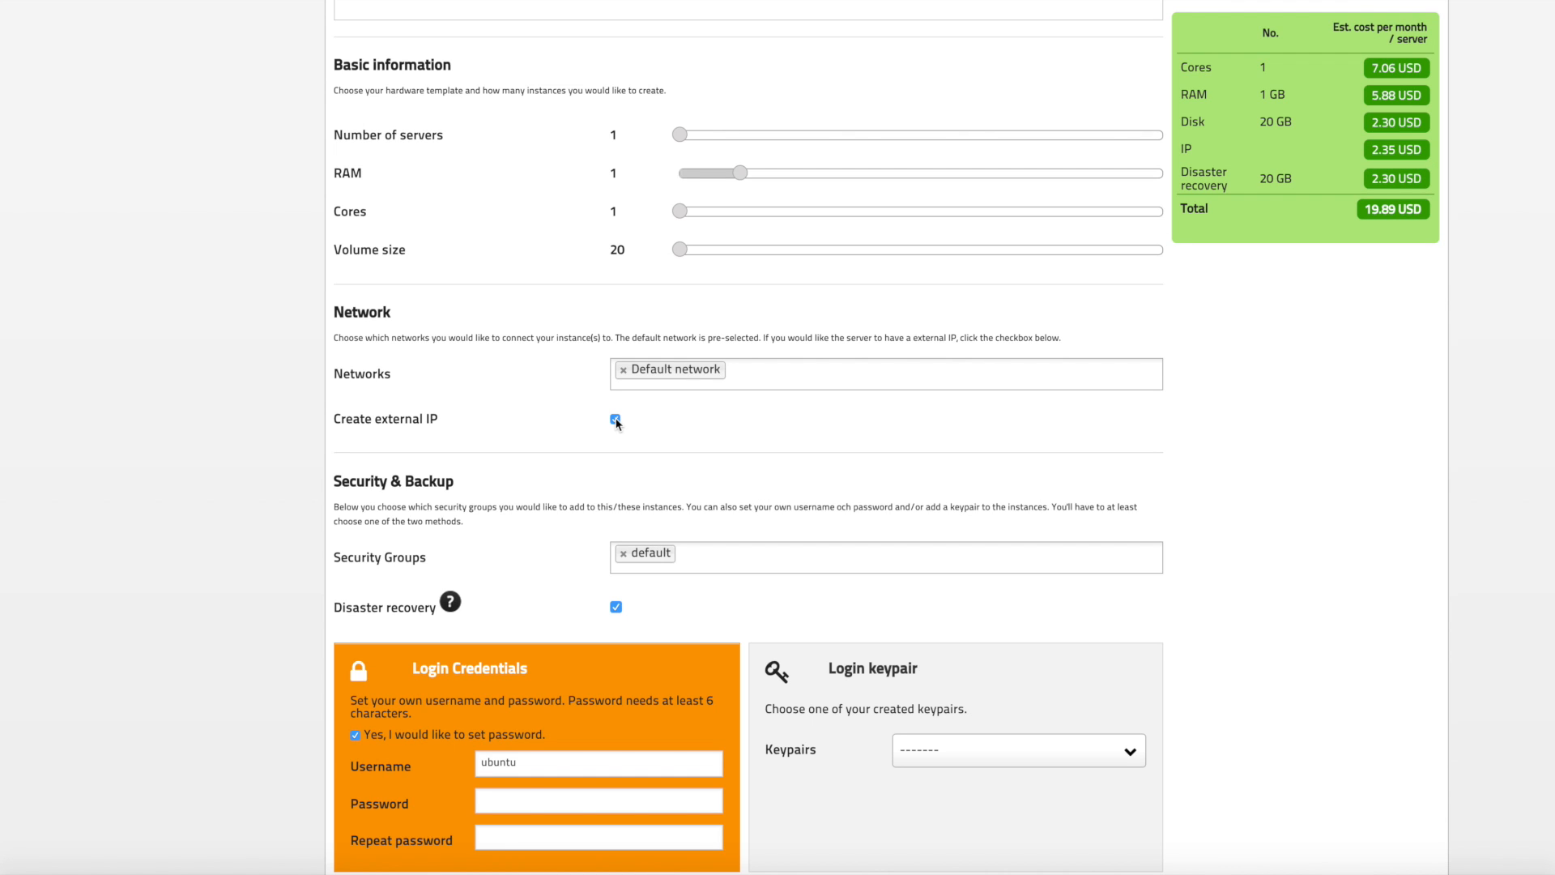
left_click(616, 420)
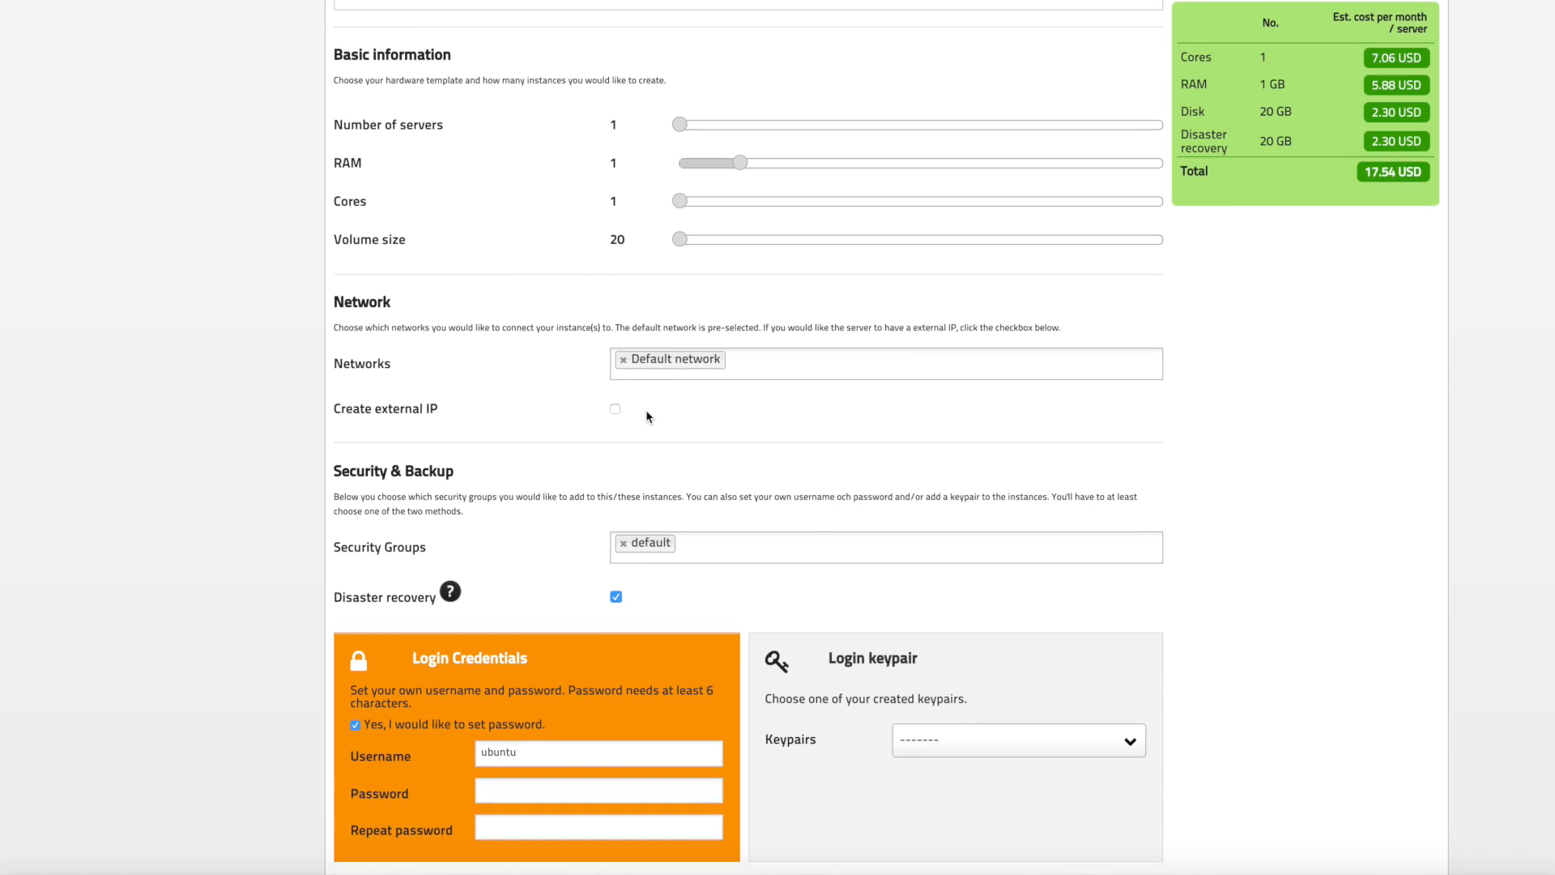
Step: Set the login username to demoserver
scroll(643, 418, "down", 3)
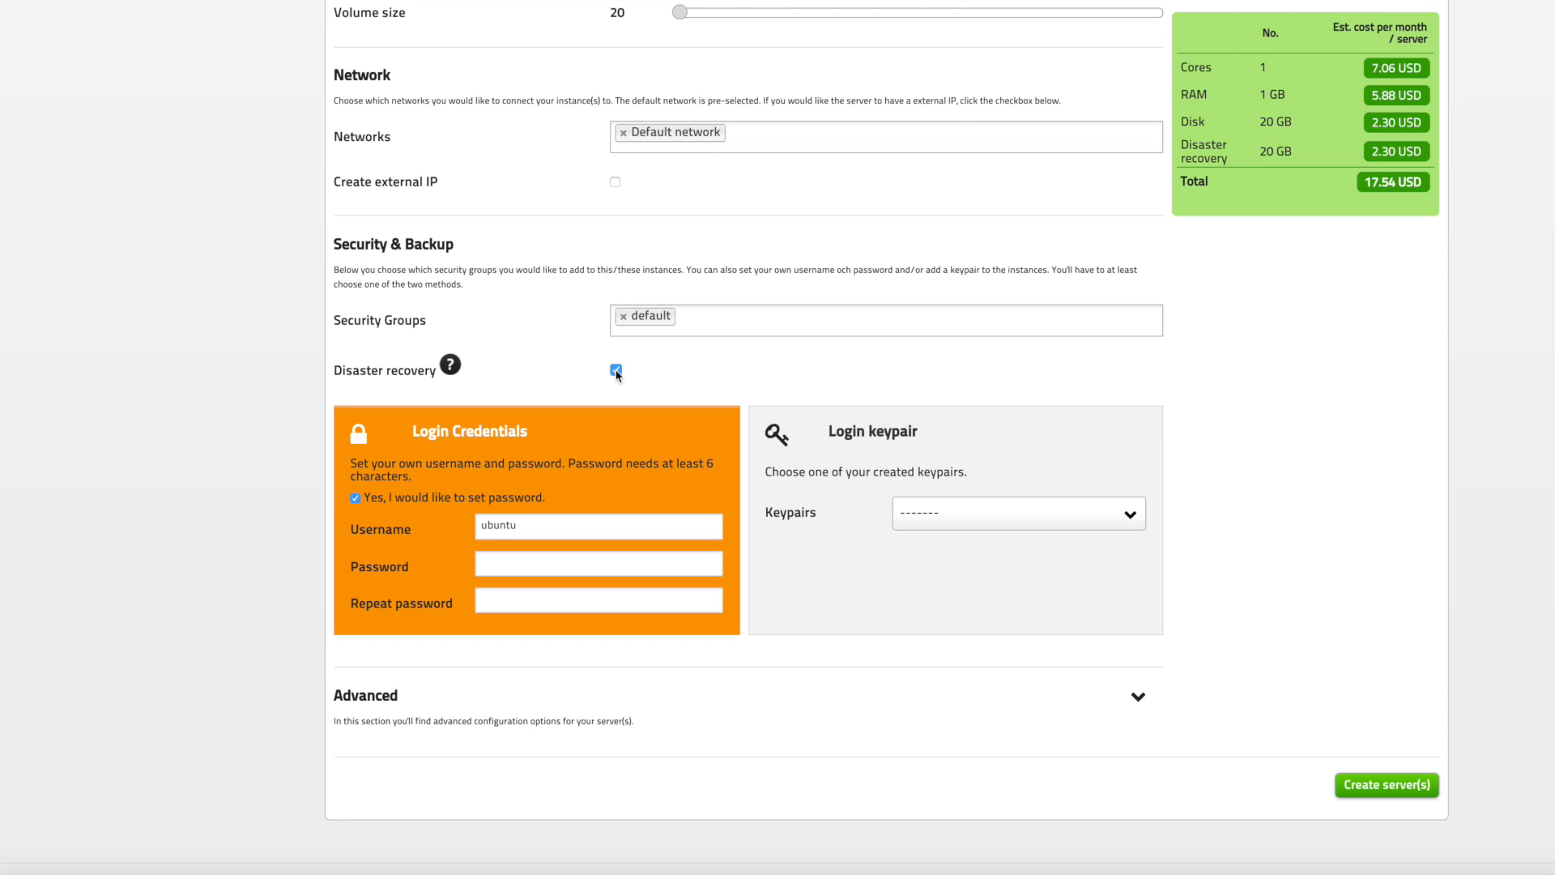
scroll(614, 381, "down", 1)
double_click(586, 482)
type("demoserver")
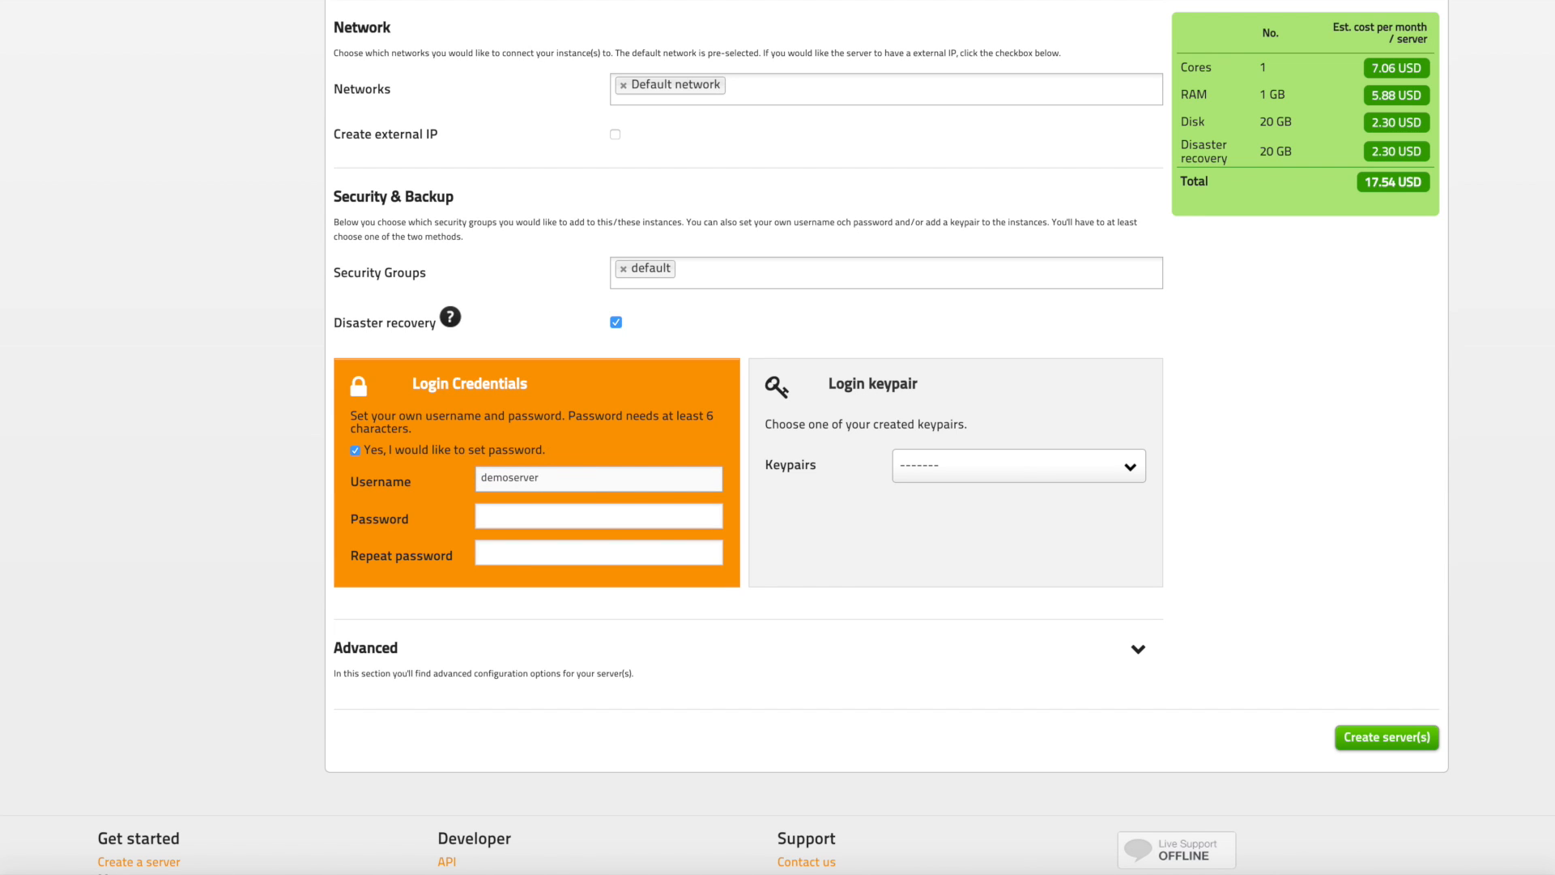
Step: Enter and repeat the login password, then create the server
key("Tab")
type("•••••••")
key("Tab")
type("•••••••")
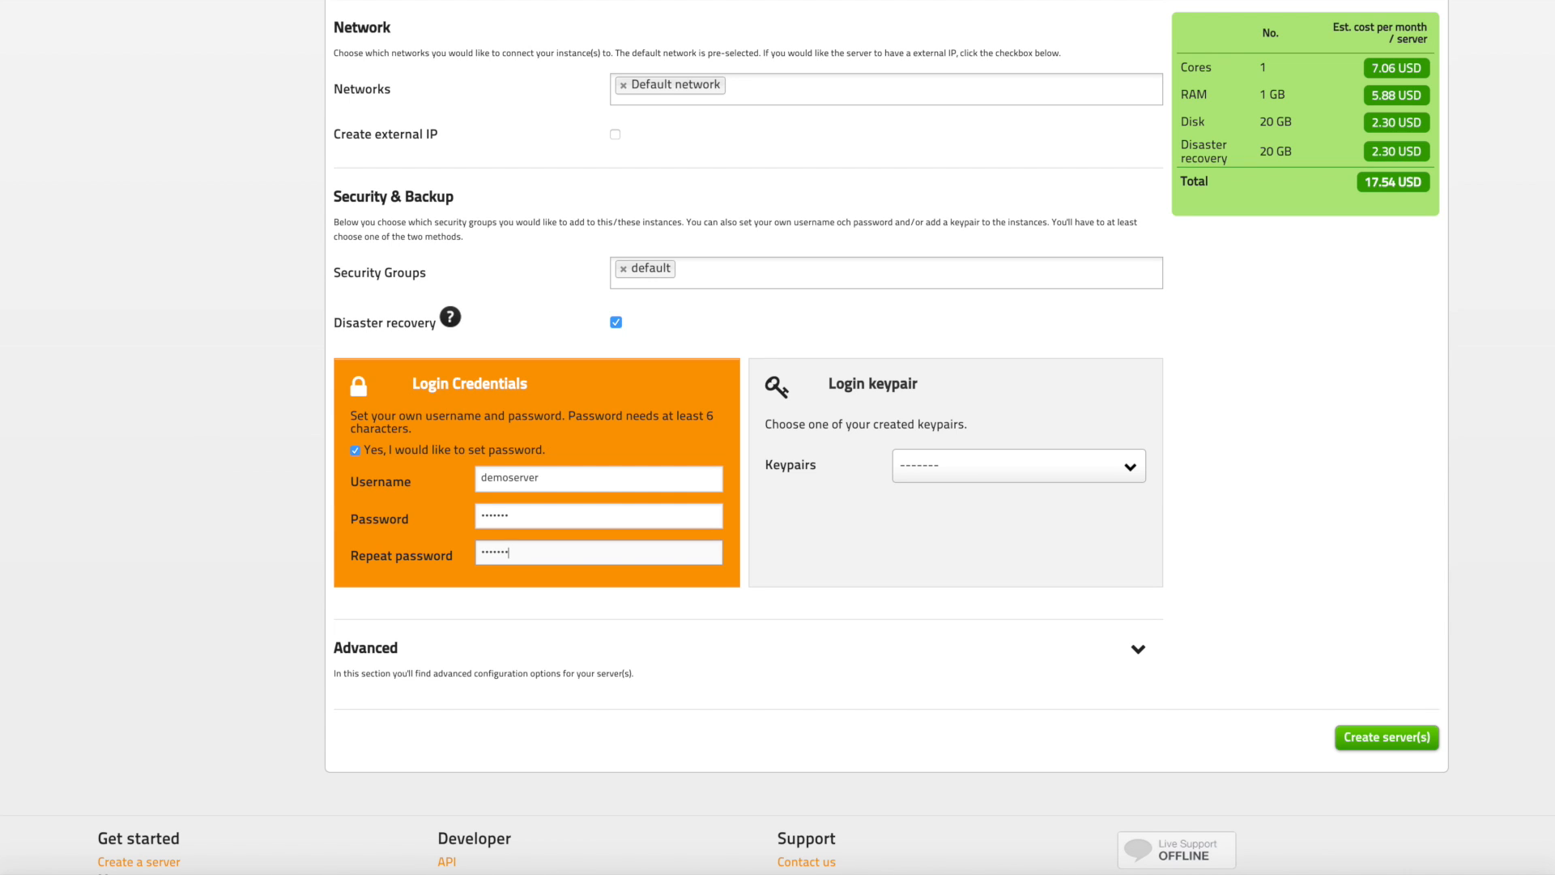
left_click(1360, 738)
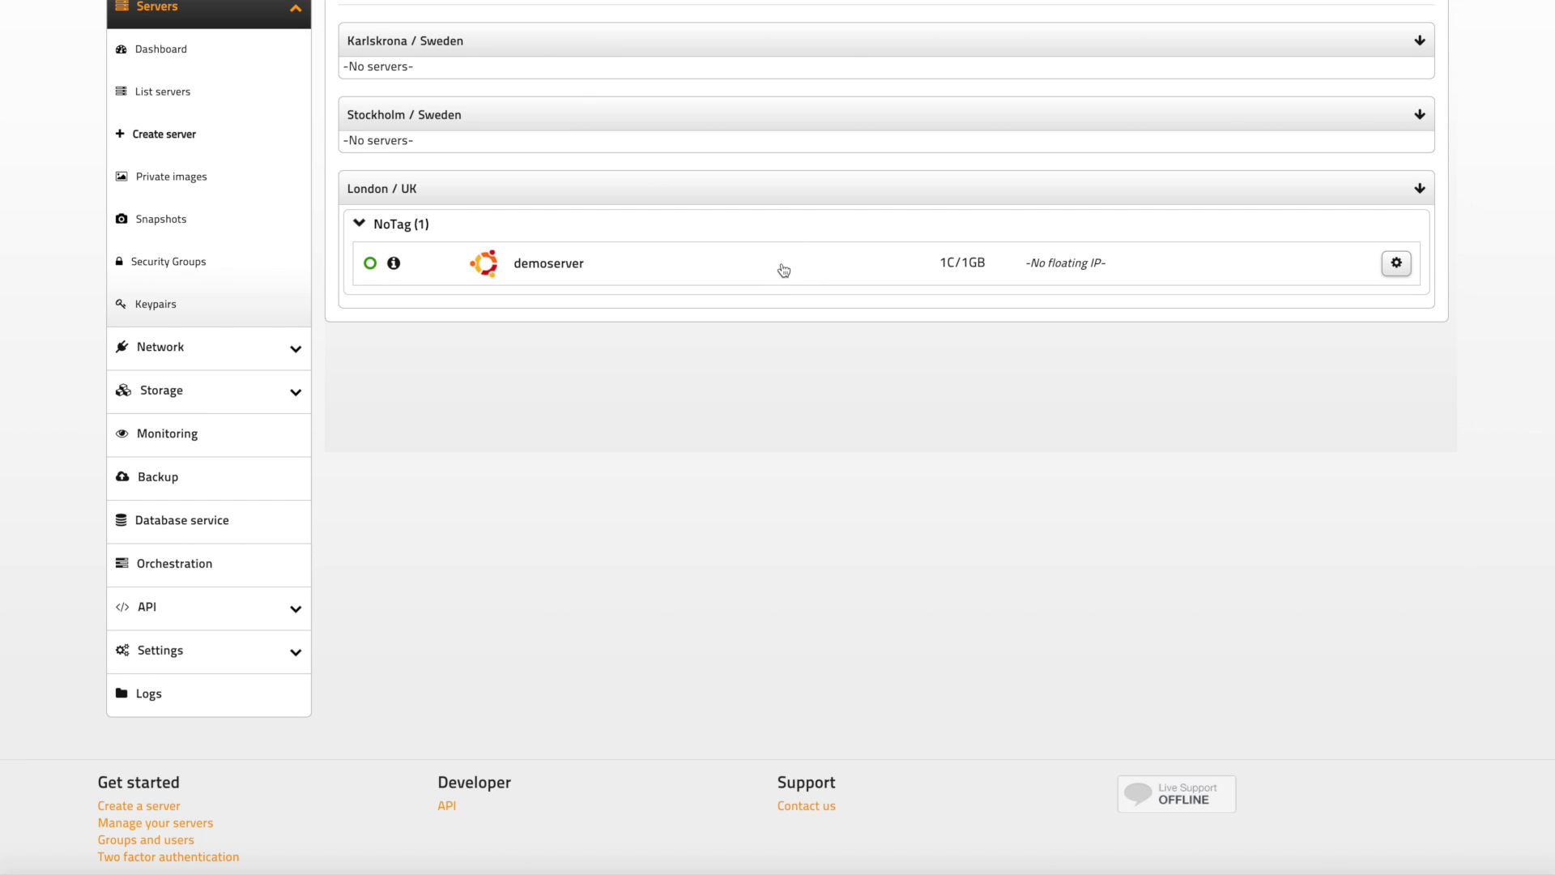
Step: Open the demoserver's VNC console from its Connect details
left_click(783, 271)
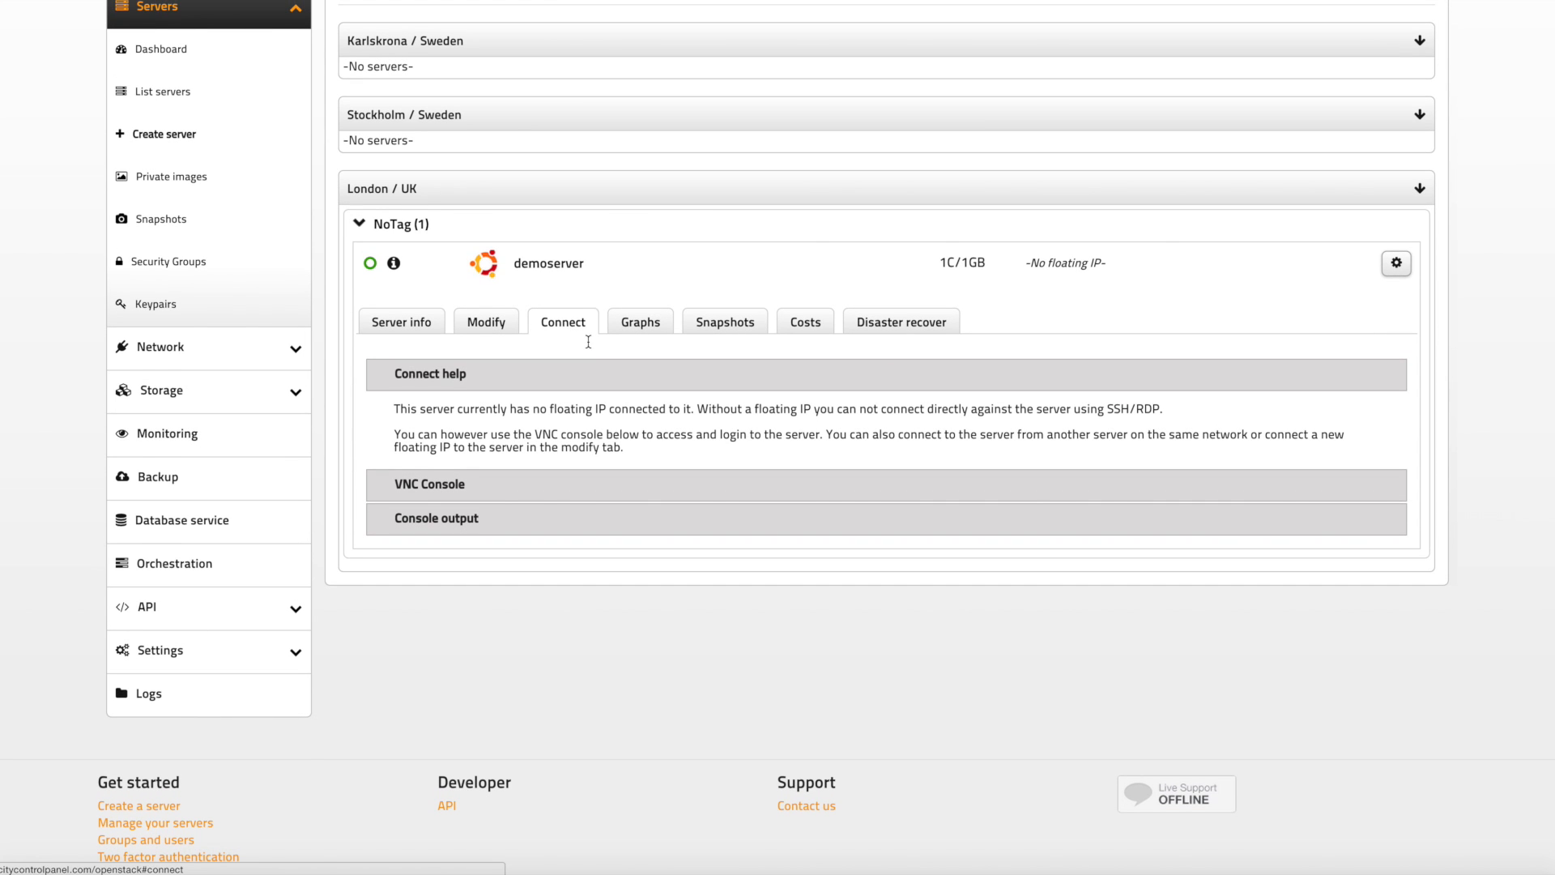
left_click(644, 492)
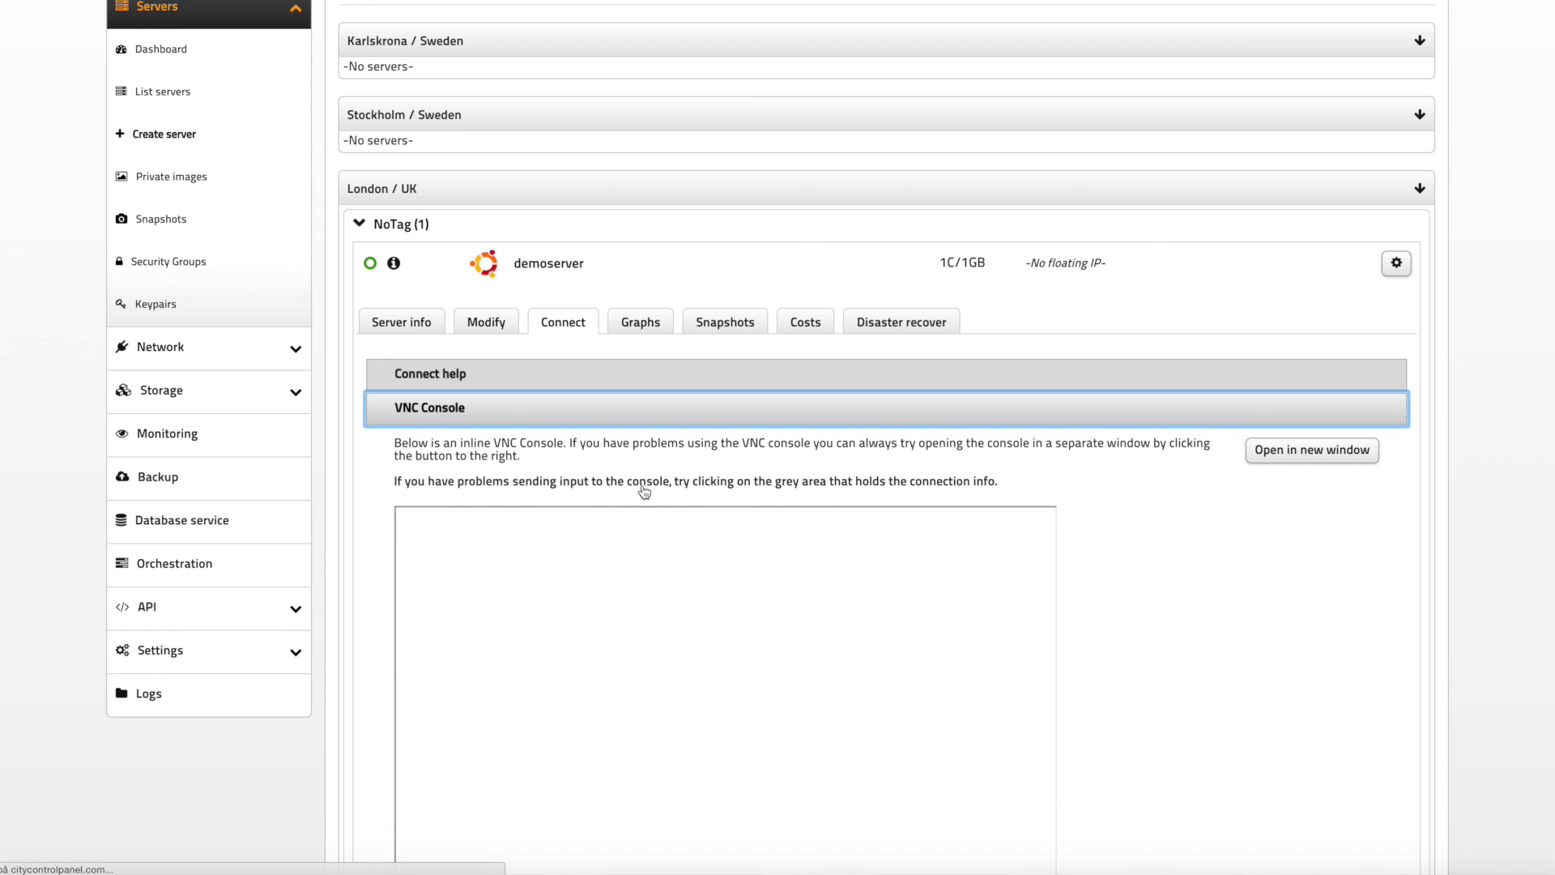
left_click(704, 523)
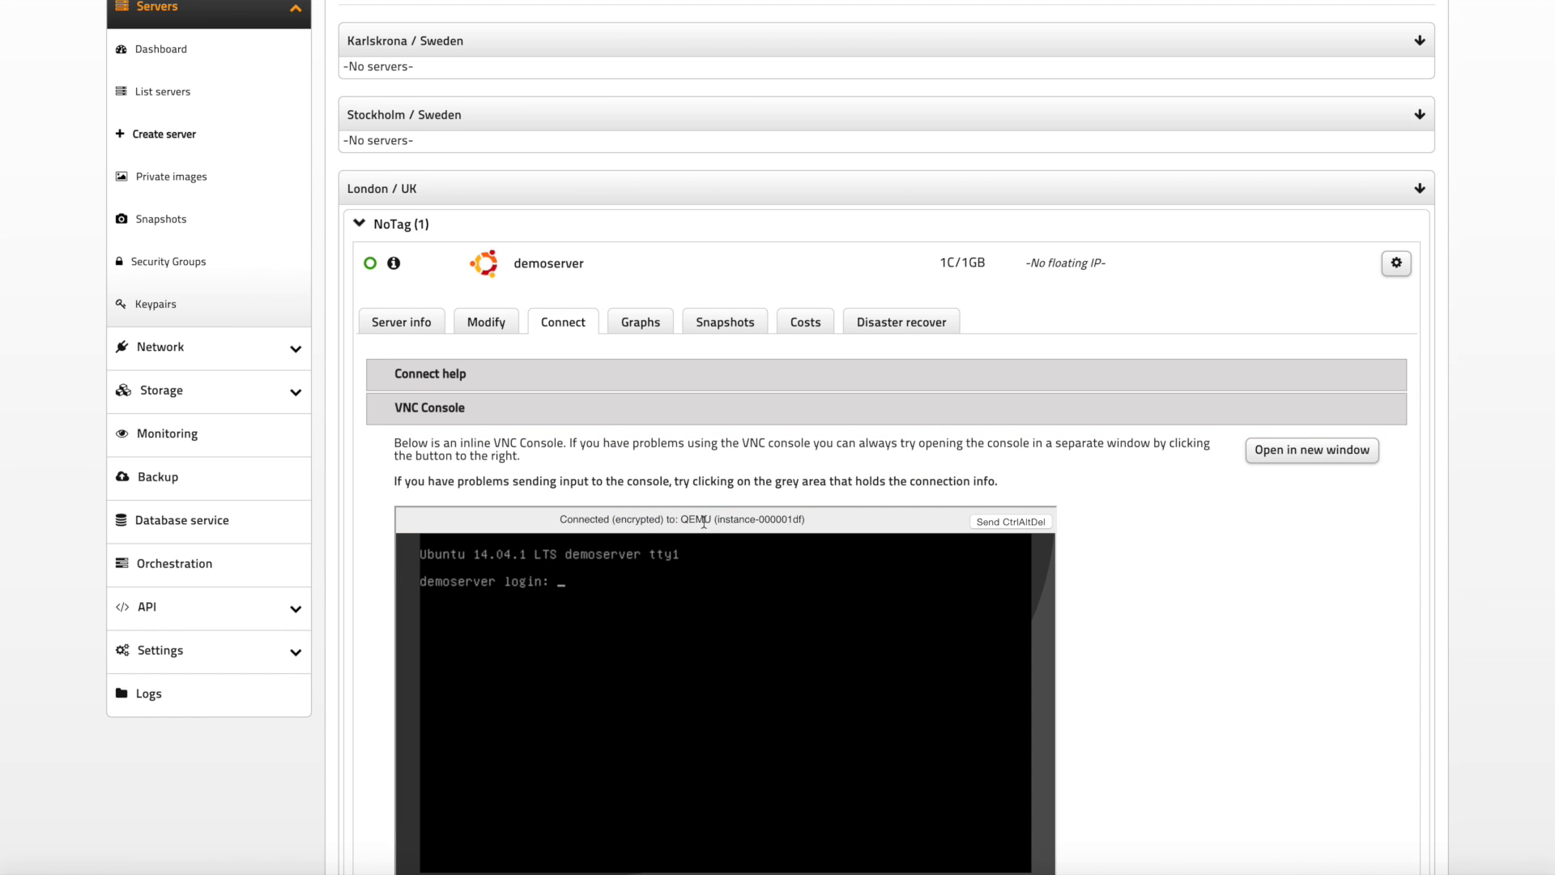